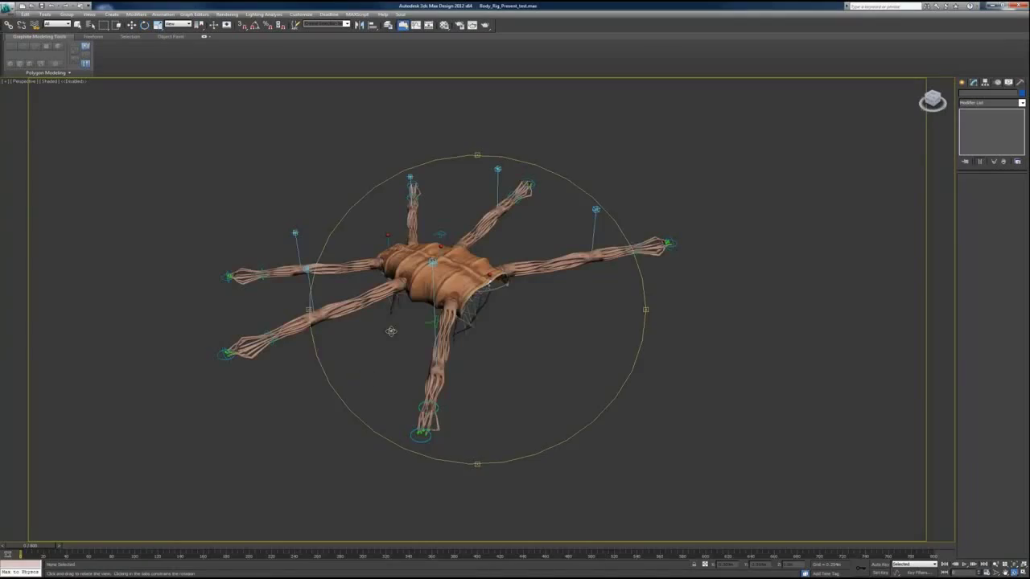
- Orbit around the six-legged creature rig in Body_Rig_Present_test.max
{"action": "left_click_drag", "start_coordinate": [391, 331], "coordinate": [530, 337]}
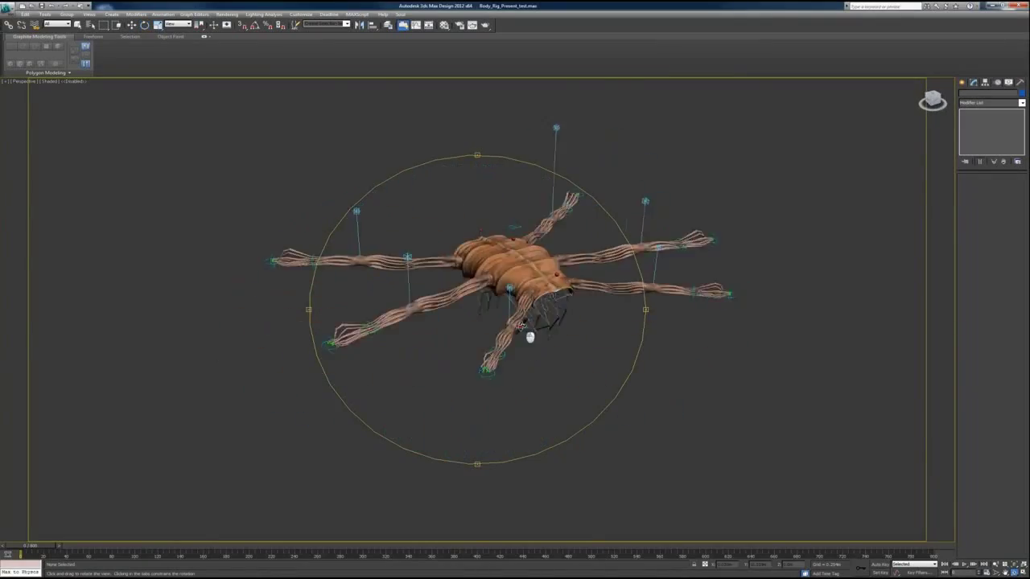
- Hide the Arm_Mesh and RibMesh layers, then select MainLegControl and orbit the leg mechanism
{"action": "left_click_drag", "start_coordinate": [486, 312], "coordinate": [428, 312]}
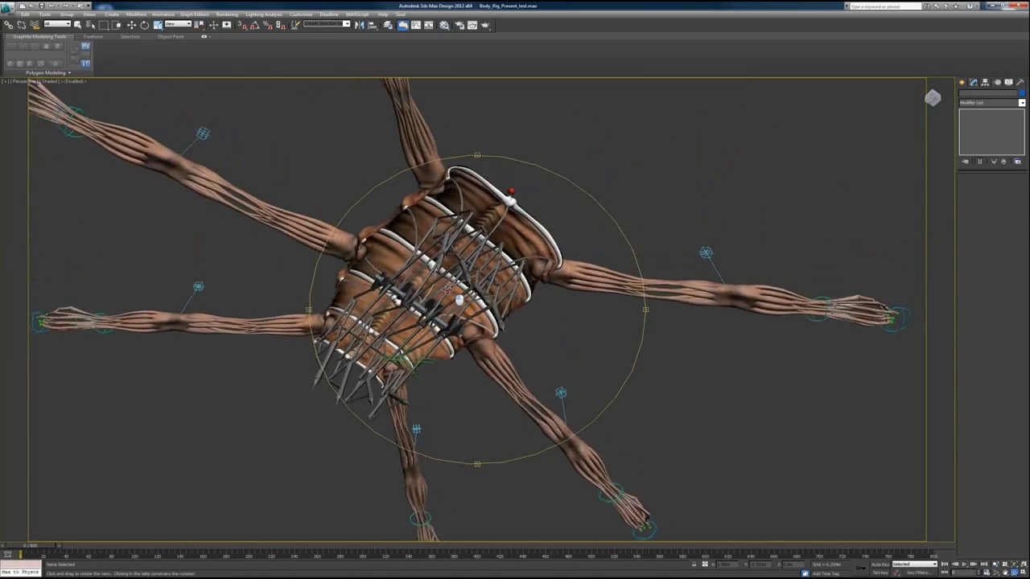
{"action": "left_click_drag", "start_coordinate": [427, 312], "coordinate": [414, 306]}
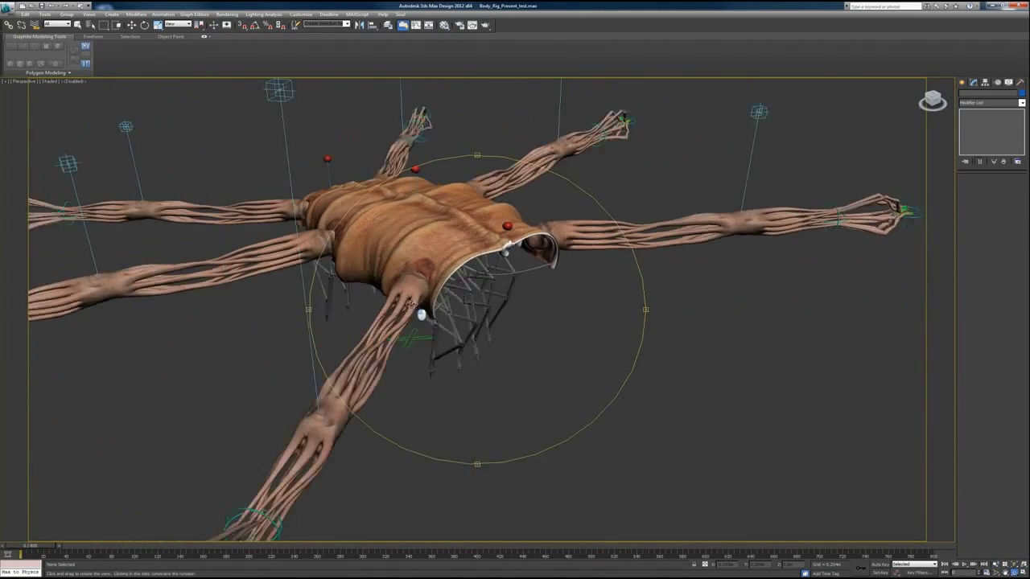
{"action": "left_click", "coordinate": [193, 199]}
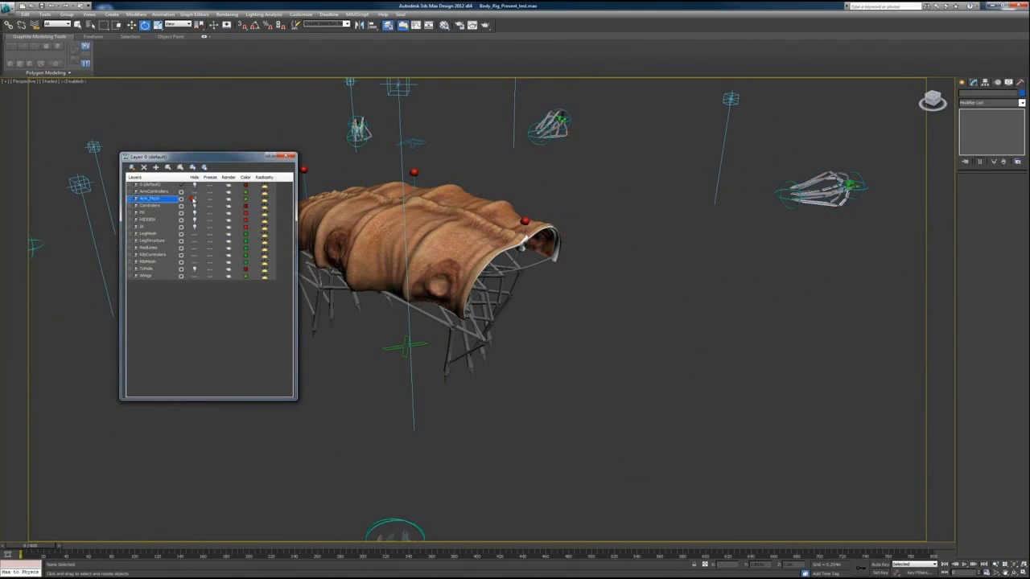
{"action": "left_click", "coordinate": [193, 263]}
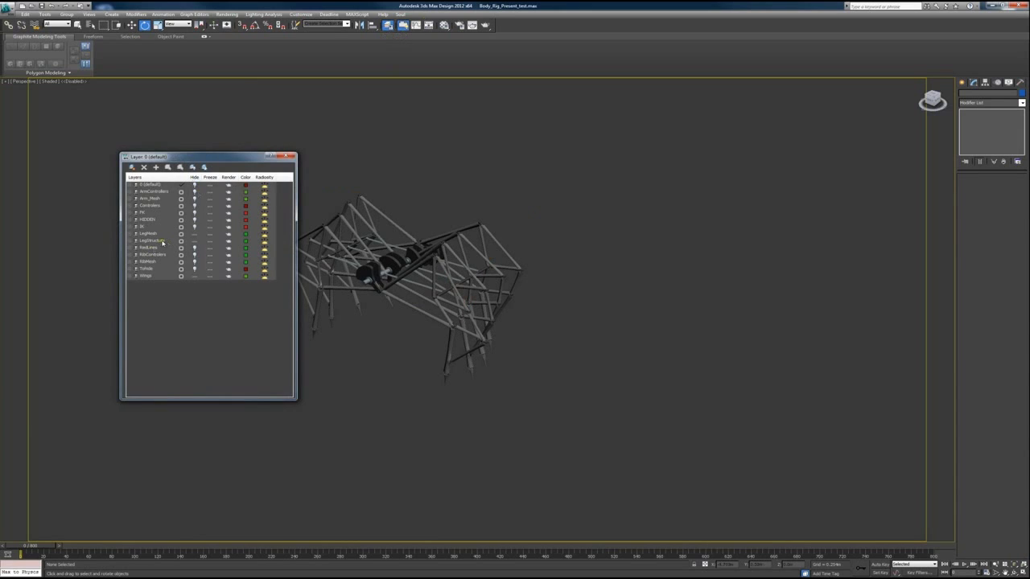
{"action": "left_click", "coordinate": [194, 199]}
{"action": "left_click", "coordinate": [194, 206]}
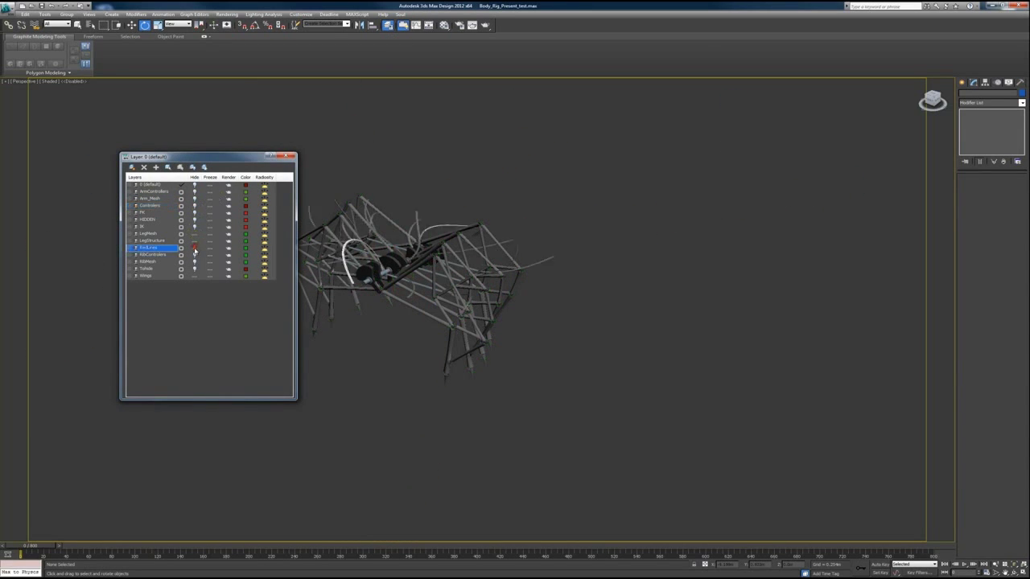
{"action": "left_click", "coordinate": [291, 156]}
{"action": "left_click", "coordinate": [405, 346]}
{"action": "middle_click_drag", "start_coordinate": [409, 368], "coordinate": [498, 252], "text": "alt"}
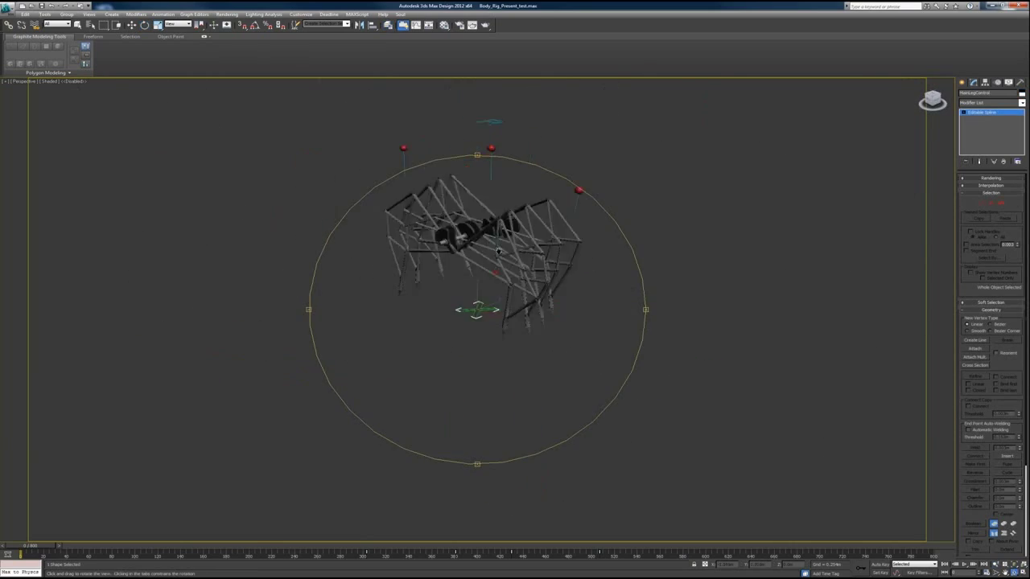
- Enter Expert Mode and toggle Edged Faces while framing the leg mechanism
{"action": "mouse_move", "coordinate": [449, 299]}
{"action": "middle_mouse_down", "text": "alt"}
{"action": "mouse_move", "coordinate": [424, 304]}
{"action": "mouse_move", "coordinate": [454, 410]}
{"action": "mouse_move", "coordinate": [653, 427]}
{"action": "middle_mouse_up", "text": "alt"}
{"action": "key", "text": "ctrl+x"}
{"action": "key", "text": "F4"}
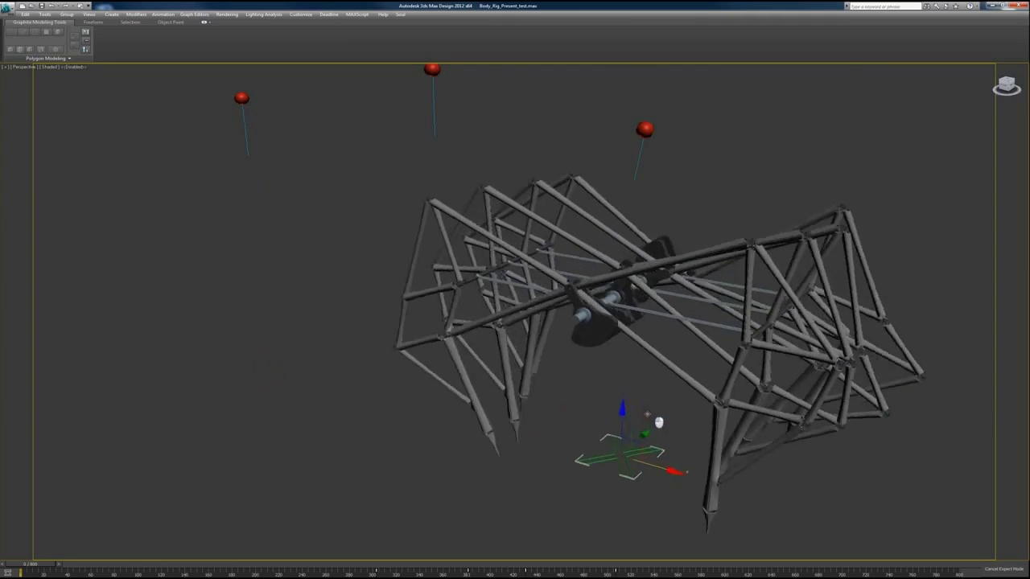
{"action": "key", "text": "F4"}
{"action": "left_click_drag", "start_coordinate": [657, 421], "coordinate": [245, 350]}
{"action": "key", "text": "ctrl+z"}
{"action": "mouse_move", "coordinate": [413, 395]}
{"action": "middle_mouse_down", "text": "alt"}
{"action": "mouse_move", "coordinate": [510, 310]}
{"action": "mouse_move", "coordinate": [512, 325]}
{"action": "middle_mouse_up", "text": "alt"}
{"action": "key", "text": "F4"}
- Rotate the crank so the legs walk through a stride
{"action": "right_click", "coordinate": [513, 324]}
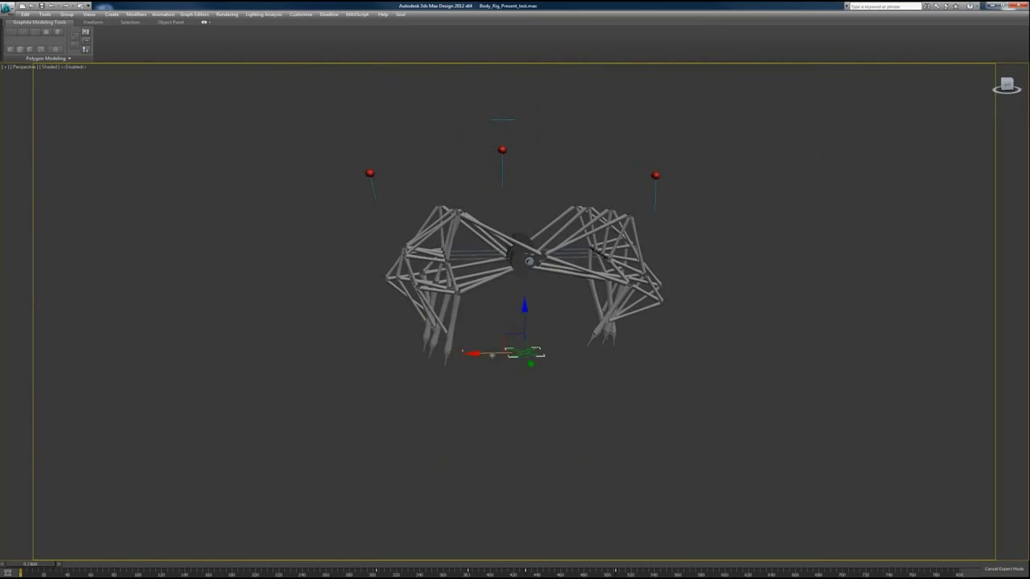
{"action": "key", "text": "e"}
{"action": "left_click_drag", "start_coordinate": [529, 346], "coordinate": [512, 346]}
{"action": "mouse_move", "coordinate": [519, 342]}
{"action": "middle_mouse_down", "text": "alt"}
{"action": "mouse_move", "coordinate": [523, 385]}
{"action": "mouse_move", "coordinate": [628, 381]}
{"action": "mouse_move", "coordinate": [591, 399]}
{"action": "mouse_move", "coordinate": [757, 433]}
{"action": "mouse_move", "coordinate": [704, 393]}
{"action": "mouse_move", "coordinate": [606, 375]}
{"action": "middle_mouse_up", "text": "alt"}
- Zoom into the legs with Edged Faces on, then exit Expert Mode
{"action": "right_click", "coordinate": [627, 382]}
{"action": "scroll", "coordinate": [590, 400], "scroll_direction": "up", "scroll_amount": 5}
{"action": "key", "text": "F4"}
{"action": "scroll", "coordinate": [515, 387], "scroll_direction": "up", "scroll_amount": 5}
{"action": "scroll", "coordinate": [739, 285], "scroll_direction": "up", "scroll_amount": 3}
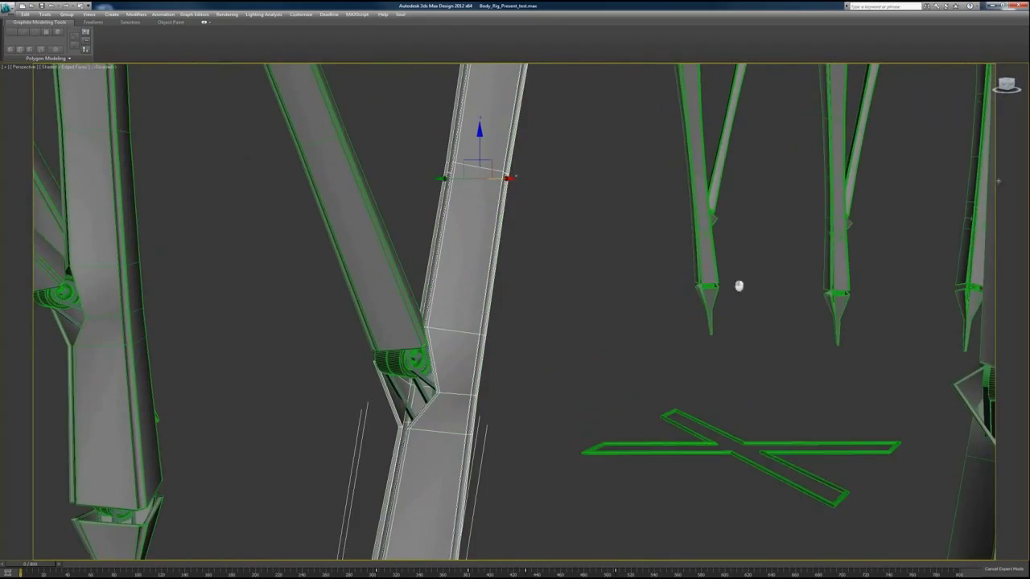
{"action": "key", "text": "ctrl+x"}
{"action": "scroll", "coordinate": [984, 484], "scroll_direction": "down", "scroll_amount": 1}
- Turn Edged Faces off, select the X-shaped leg control and bring up the quad menu
{"action": "mouse_move", "coordinate": [575, 416]}
{"action": "middle_mouse_down", "text": "alt"}
{"action": "mouse_move", "coordinate": [459, 361]}
{"action": "mouse_move", "coordinate": [483, 363]}
{"action": "middle_mouse_up", "text": "alt"}
{"action": "key", "text": "F4"}
{"action": "key", "text": "F4"}
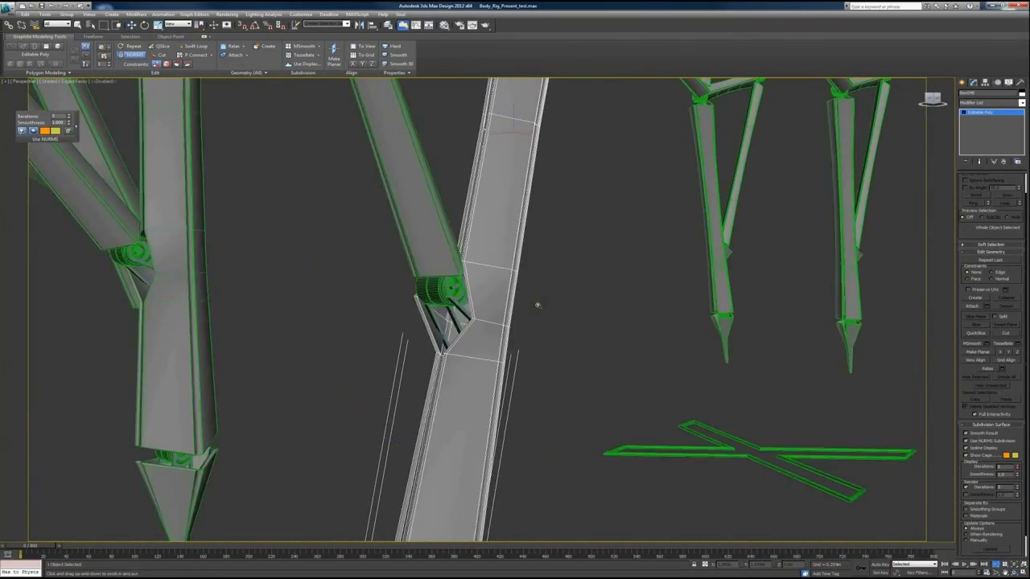
{"action": "scroll", "coordinate": [528, 298], "scroll_direction": "down", "scroll_amount": 5}
{"action": "scroll", "coordinate": [494, 306], "scroll_direction": "down", "scroll_amount": 3}
{"action": "left_click", "coordinate": [423, 424]}
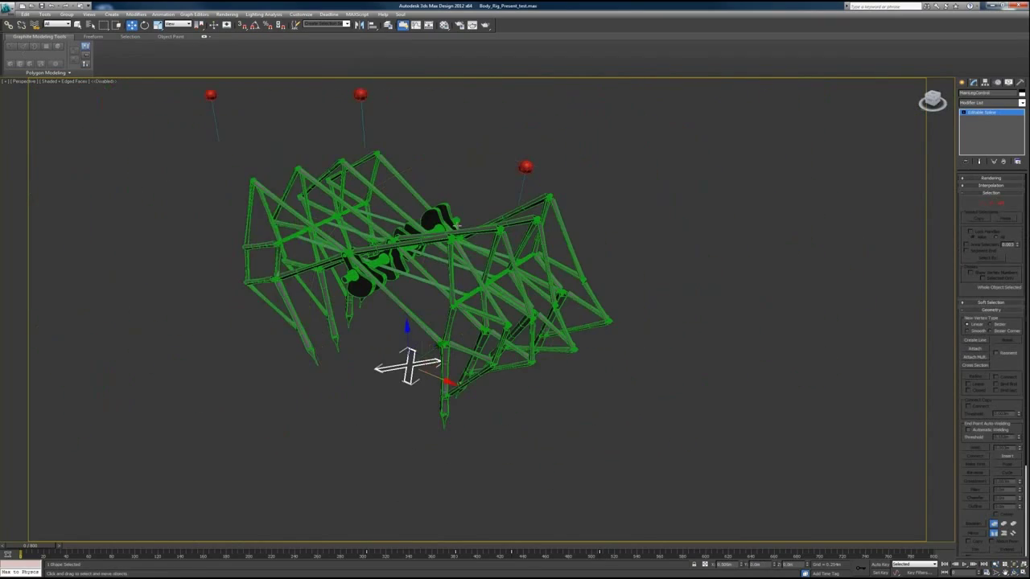
{"action": "right_click", "coordinate": [402, 356]}
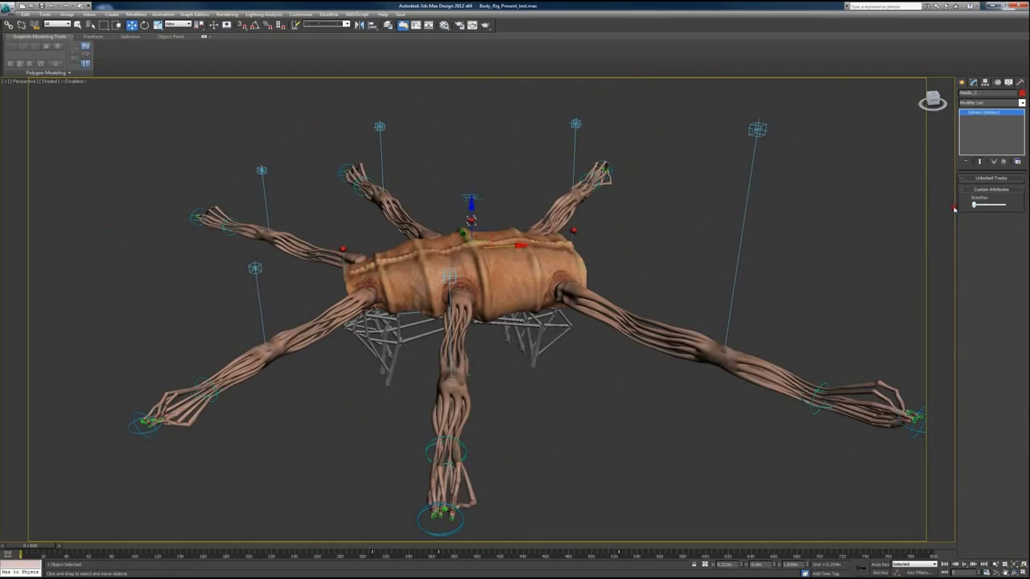
- Orbit the unhidden creature from low, top-down and front angles
{"action": "mouse_move", "coordinate": [471, 306]}
{"action": "middle_mouse_down", "text": "alt"}
{"action": "mouse_move", "coordinate": [500, 324]}
{"action": "mouse_move", "coordinate": [469, 308]}
{"action": "middle_mouse_up", "text": "alt"}
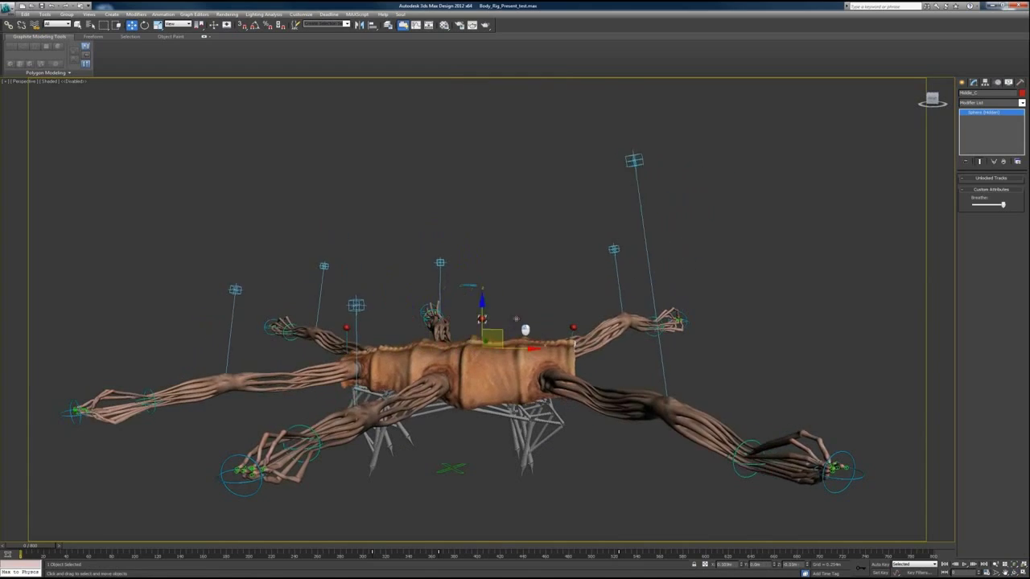
{"action": "middle_click_drag", "start_coordinate": [469, 308], "coordinate": [474, 387], "text": "alt"}
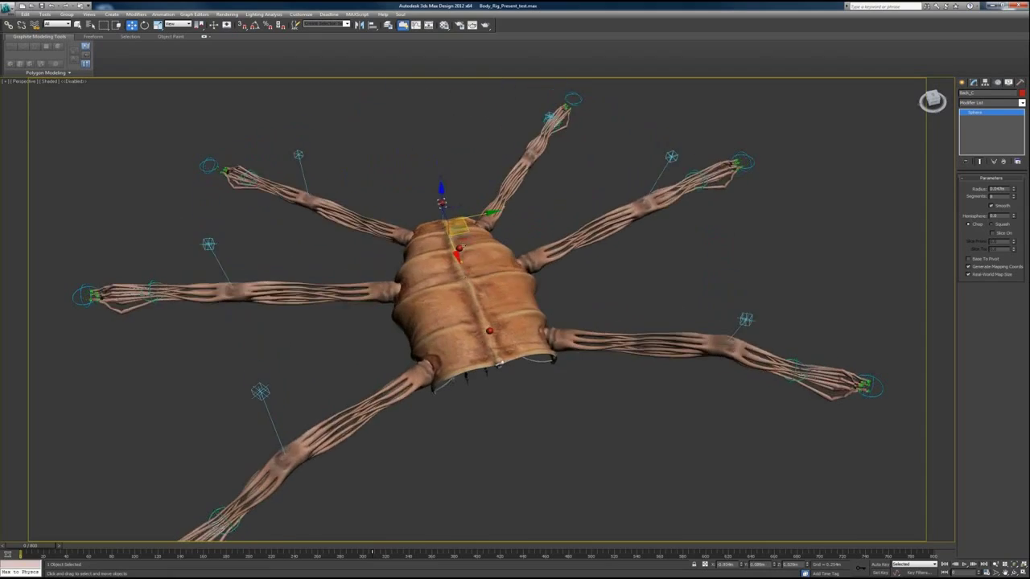
{"action": "middle_click_drag", "start_coordinate": [441, 354], "coordinate": [441, 268], "text": "alt"}
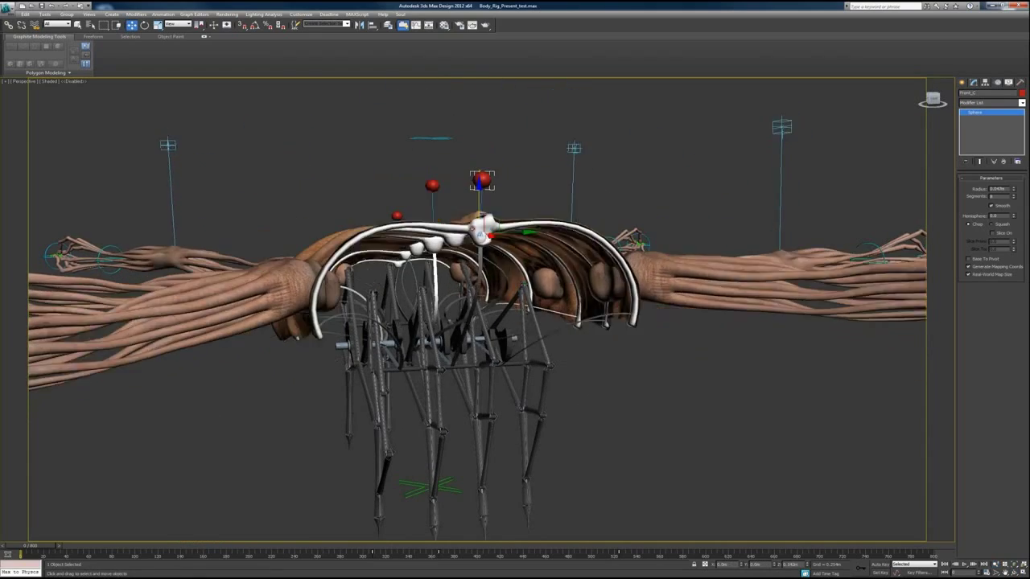
{"action": "middle_click_drag", "start_coordinate": [478, 322], "coordinate": [478, 346], "text": "alt"}
{"action": "mouse_move", "coordinate": [434, 210]}
{"action": "middle_mouse_down", "text": "alt"}
{"action": "mouse_move", "coordinate": [435, 189]}
{"action": "mouse_move", "coordinate": [466, 173]}
{"action": "middle_mouse_up", "text": "alt"}
- Select the torso control with the Breathe setting and test-move the leg mechanism, cancelling the move
{"action": "left_click", "coordinate": [433, 173]}
{"action": "middle_click_drag", "start_coordinate": [409, 402], "coordinate": [410, 372], "text": "alt"}
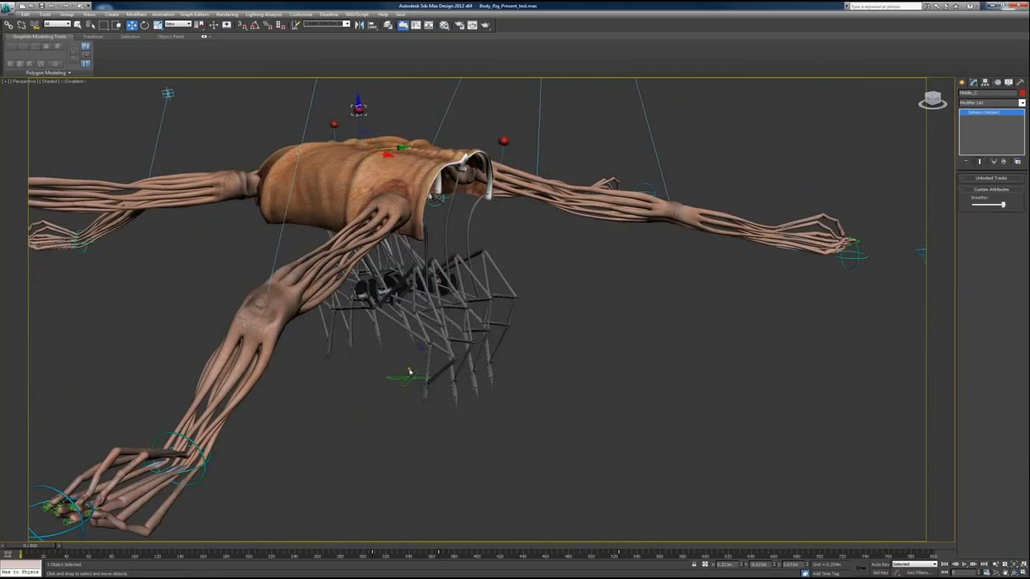
{"action": "left_click_drag", "start_coordinate": [450, 399], "coordinate": [588, 453]}
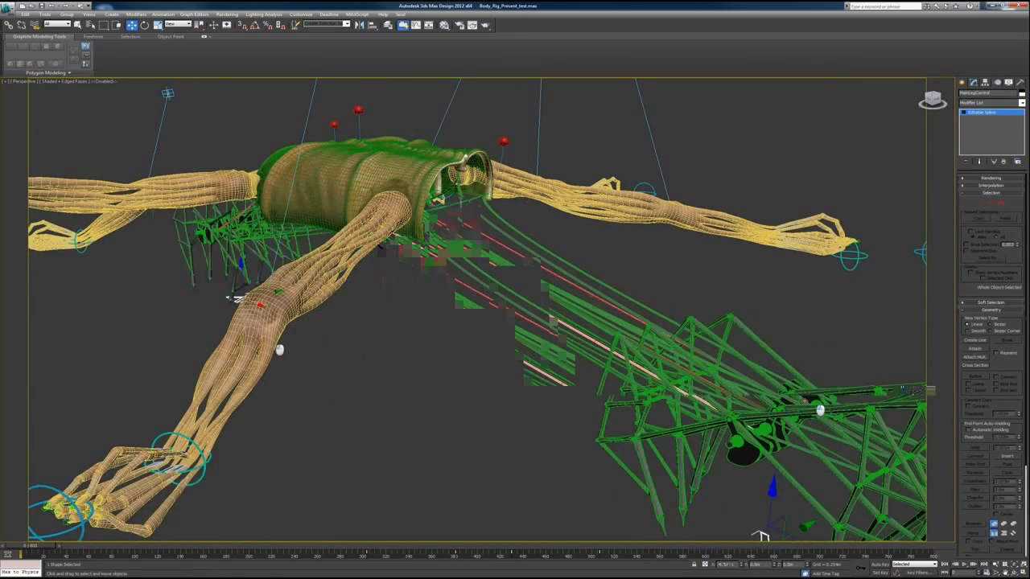
{"action": "right_click", "coordinate": [588, 453]}
{"action": "scroll", "coordinate": [359, 110], "scroll_direction": "down", "scroll_amount": 5}
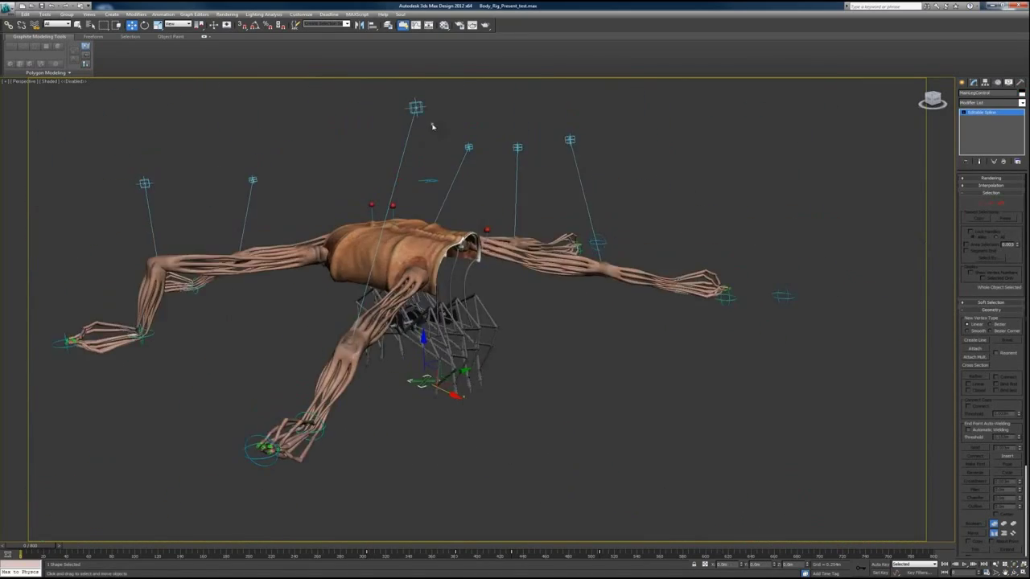
- Select another torso control and orbit to a higher, closer view of the rig
{"action": "middle_click_drag", "start_coordinate": [431, 126], "coordinate": [432, 180], "text": "alt"}
{"action": "left_click", "coordinate": [396, 257]}
{"action": "scroll", "coordinate": [310, 263], "scroll_direction": "up", "scroll_amount": 2}
{"action": "middle_click_drag", "start_coordinate": [311, 262], "coordinate": [419, 306], "text": "alt"}
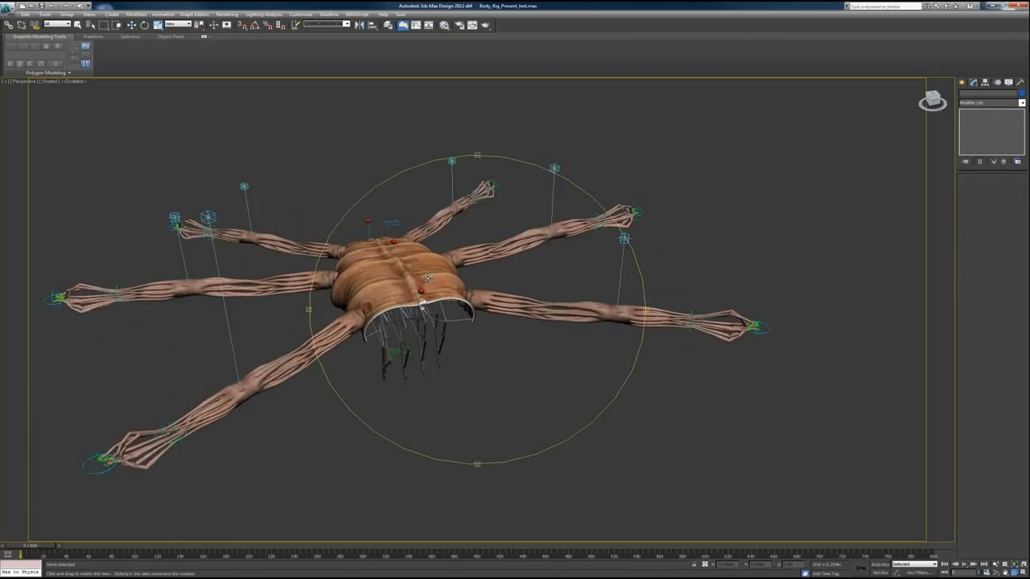
- Select the right arm's IK goal and pull it to bend the arm
{"action": "scroll", "coordinate": [700, 289], "scroll_direction": "up", "scroll_amount": 3}
{"action": "left_click", "coordinate": [700, 290]}
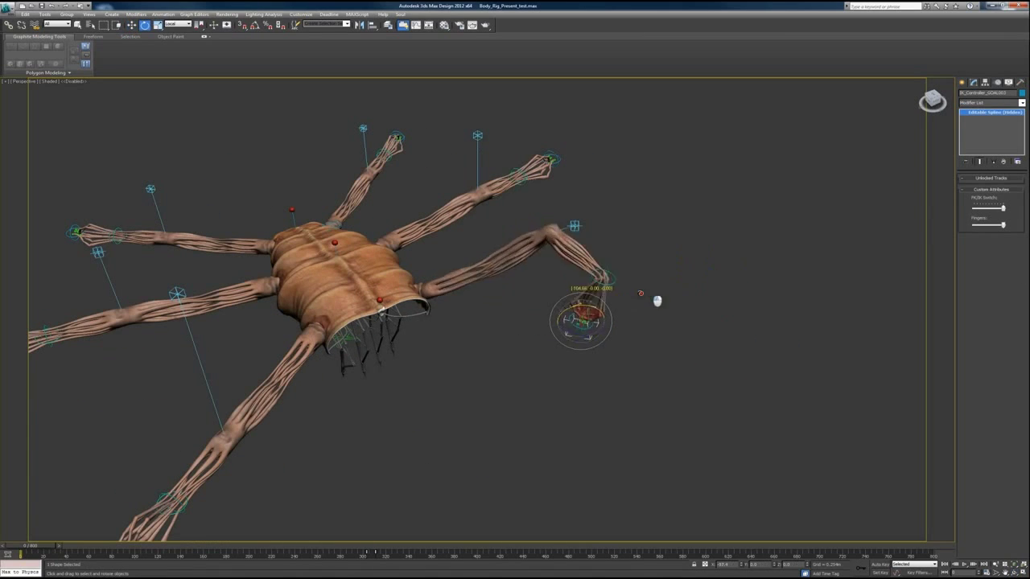
{"action": "scroll", "coordinate": [666, 300], "scroll_direction": "down", "scroll_amount": 3}
{"action": "mouse_move", "coordinate": [552, 320]}
{"action": "middle_mouse_down", "text": "alt"}
{"action": "mouse_move", "coordinate": [490, 350]}
{"action": "mouse_move", "coordinate": [510, 306]}
{"action": "middle_mouse_up", "text": "alt"}
{"action": "scroll", "coordinate": [563, 298], "scroll_direction": "up", "scroll_amount": 3}
- Select the swivel helper and torso control, then play the creature's animation
{"action": "left_click", "coordinate": [576, 290]}
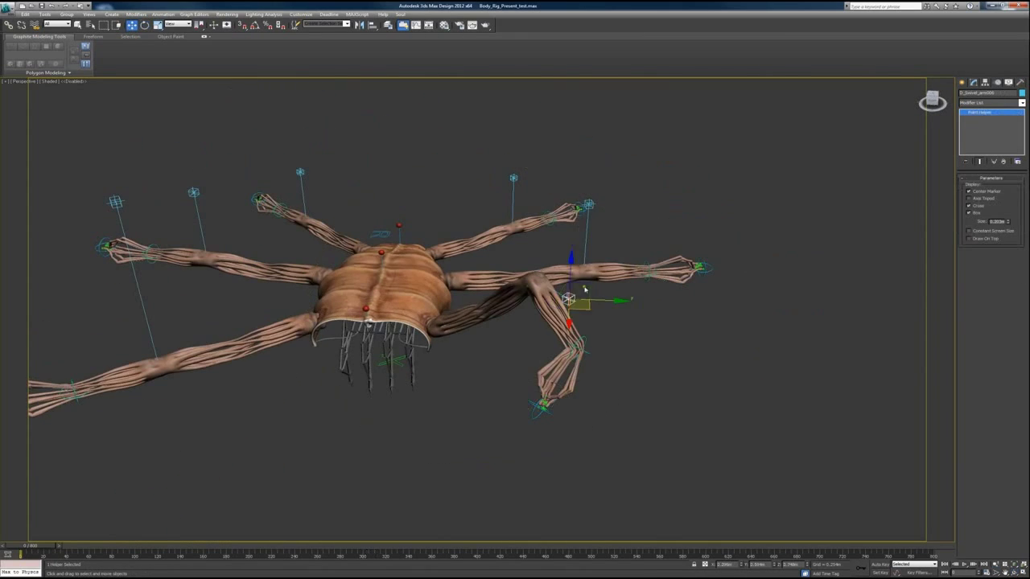
{"action": "mouse_move", "coordinate": [634, 206]}
{"action": "middle_mouse_down", "text": "alt"}
{"action": "mouse_move", "coordinate": [460, 345]}
{"action": "mouse_move", "coordinate": [502, 349]}
{"action": "mouse_move", "coordinate": [468, 237]}
{"action": "middle_mouse_up", "text": "alt"}
{"action": "left_click", "coordinate": [468, 237]}
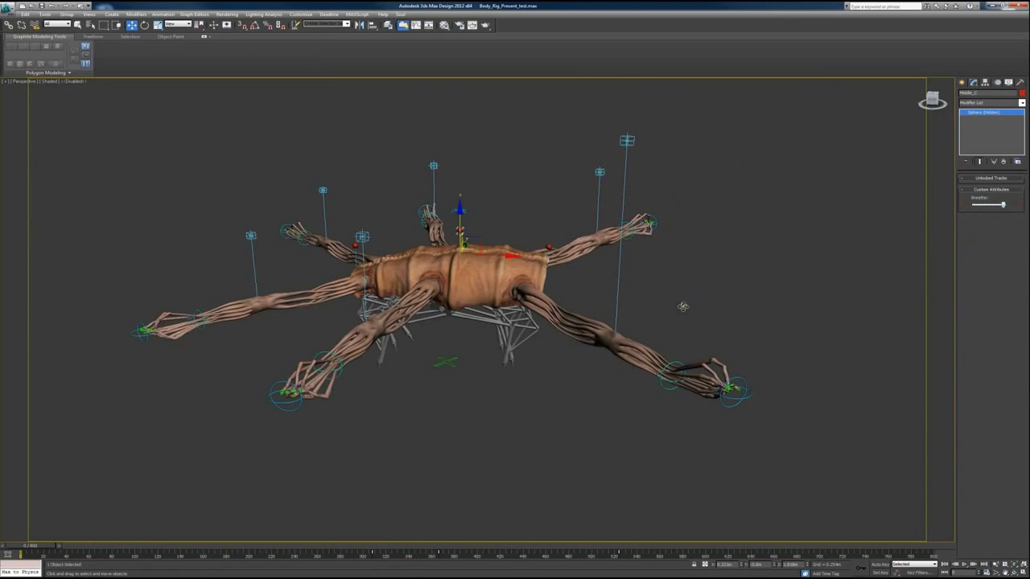
{"action": "key", "text": "/"}
{"action": "middle_click_drag", "start_coordinate": [515, 306], "coordinate": [481, 321], "text": "alt"}
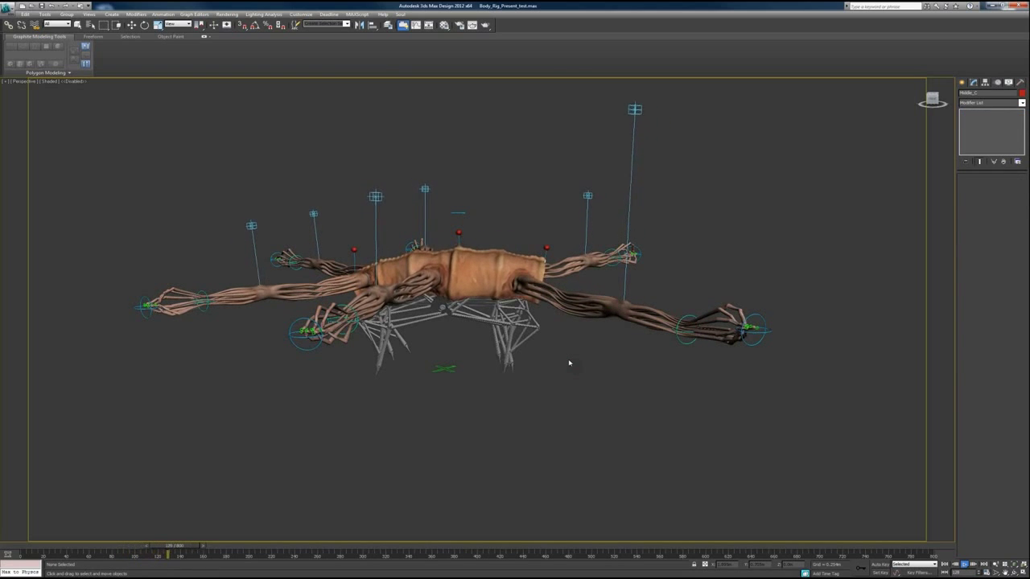
{"action": "middle_click_drag", "start_coordinate": [423, 94], "coordinate": [473, 321], "text": "alt"}
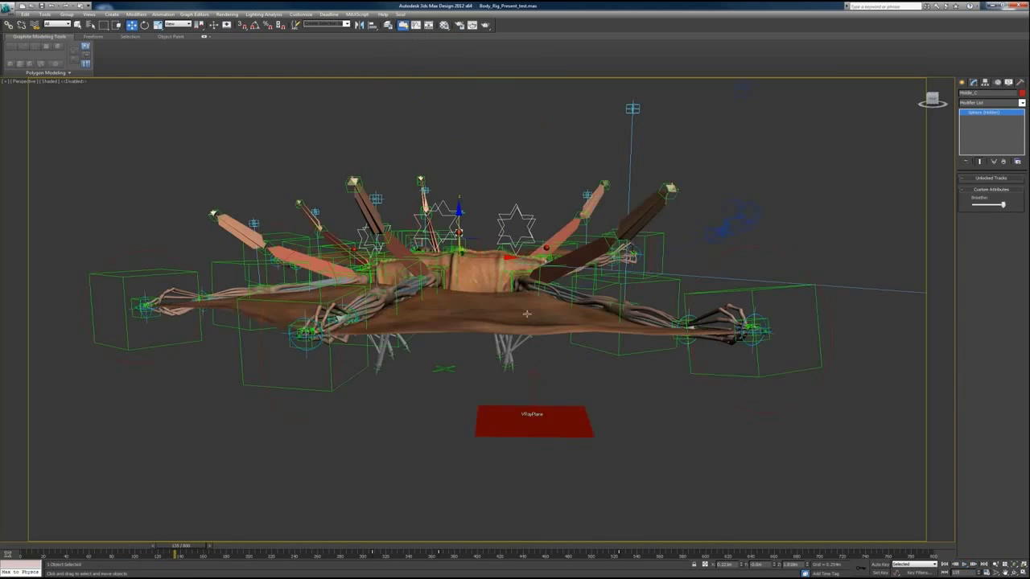
- Switch the viewport to wireframe and activate the Move tool
{"action": "scroll", "coordinate": [473, 321], "scroll_direction": "up", "scroll_amount": 10}
{"action": "key", "text": "F3"}
{"action": "scroll", "coordinate": [473, 322], "scroll_direction": "up", "scroll_amount": 5}
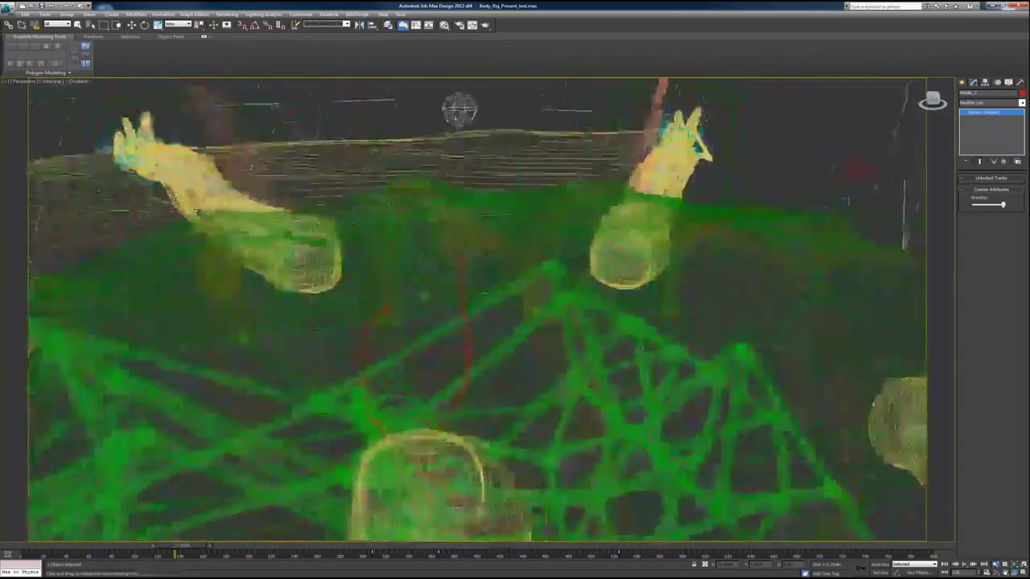
{"action": "key", "text": "w"}
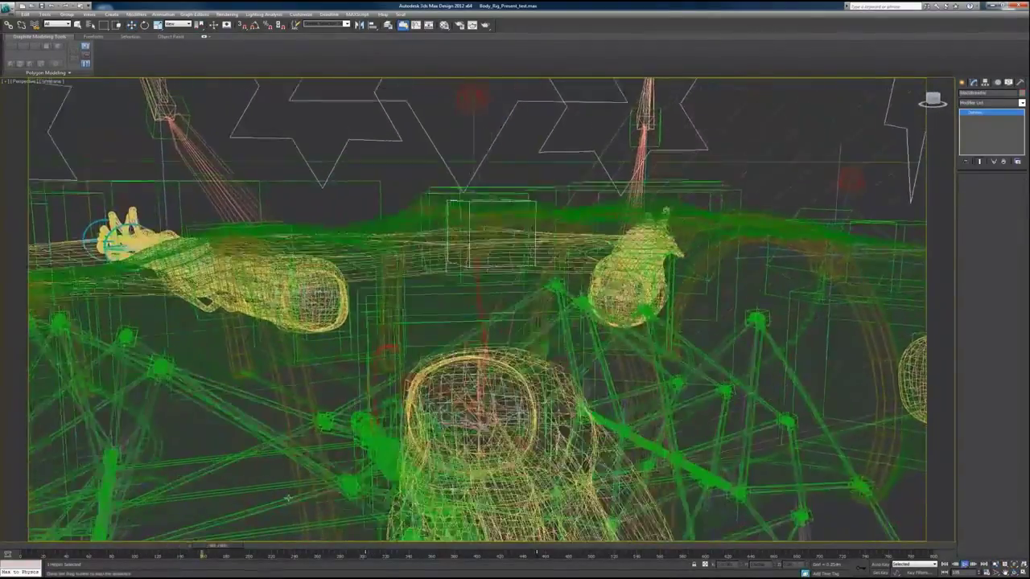
{"action": "scroll", "coordinate": [288, 498], "scroll_direction": "down", "scroll_amount": 5}
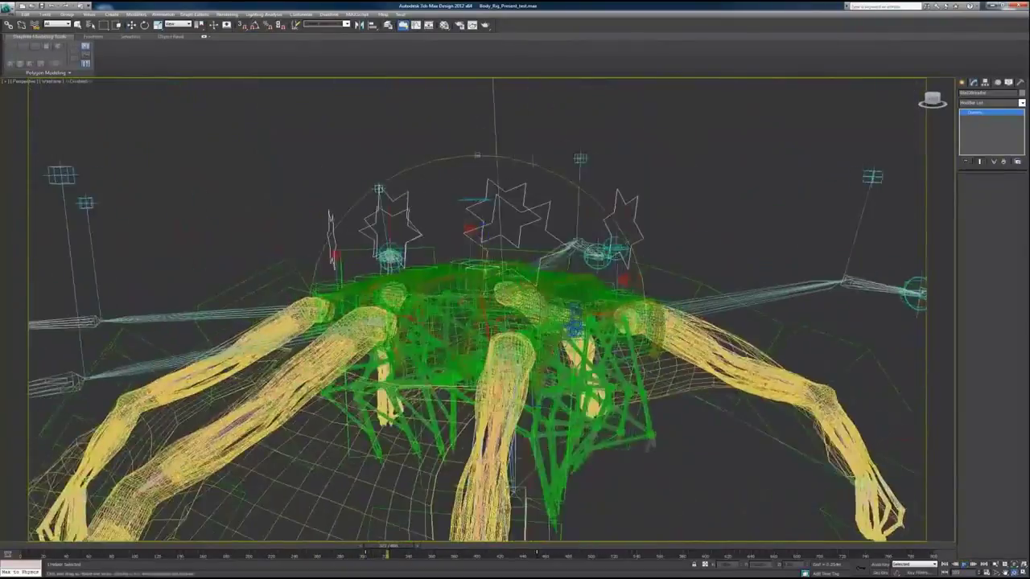
- Return to shaded display and pull back to a low front view of the whole rig
{"action": "middle_click_drag", "start_coordinate": [287, 498], "coordinate": [305, 418], "text": "alt"}
{"action": "key", "text": "F3"}
{"action": "middle_click_drag", "start_coordinate": [536, 161], "coordinate": [535, 225], "text": "alt"}
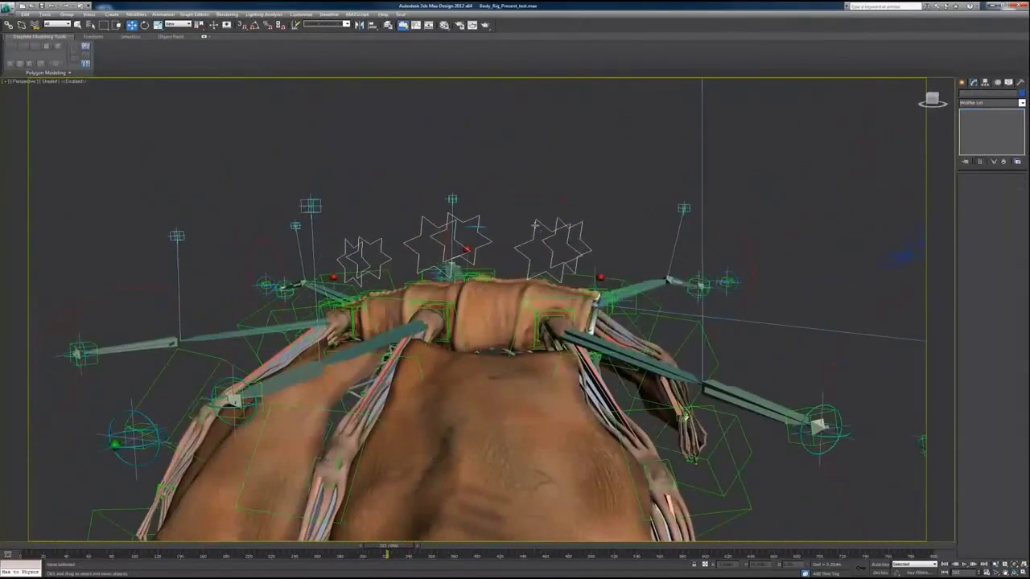
{"action": "scroll", "coordinate": [546, 238], "scroll_direction": "down", "scroll_amount": 5}
{"action": "middle_click_drag", "start_coordinate": [545, 238], "coordinate": [559, 342], "text": "alt"}
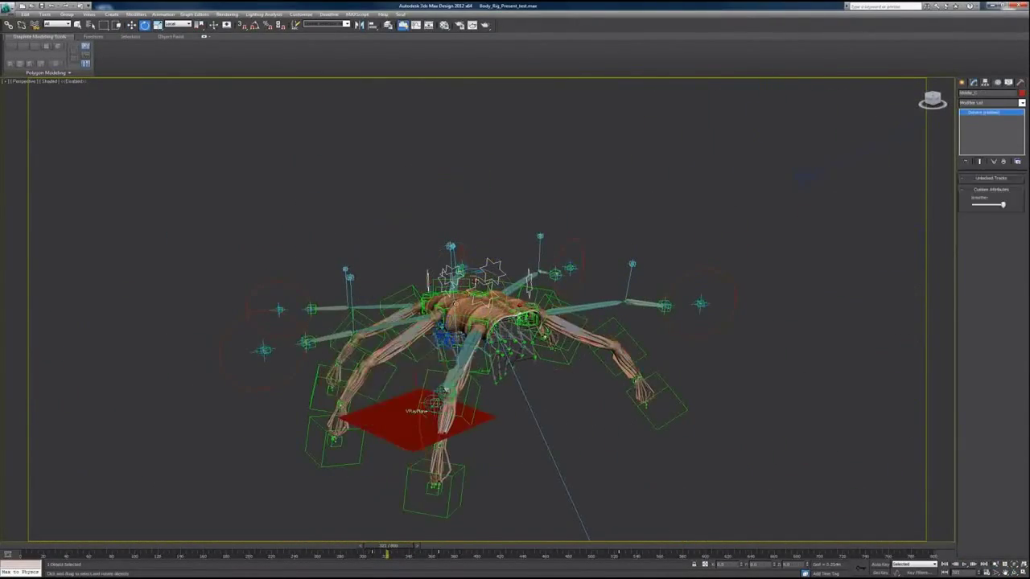
{"action": "middle_click_drag", "start_coordinate": [481, 342], "coordinate": [481, 274], "text": "alt"}
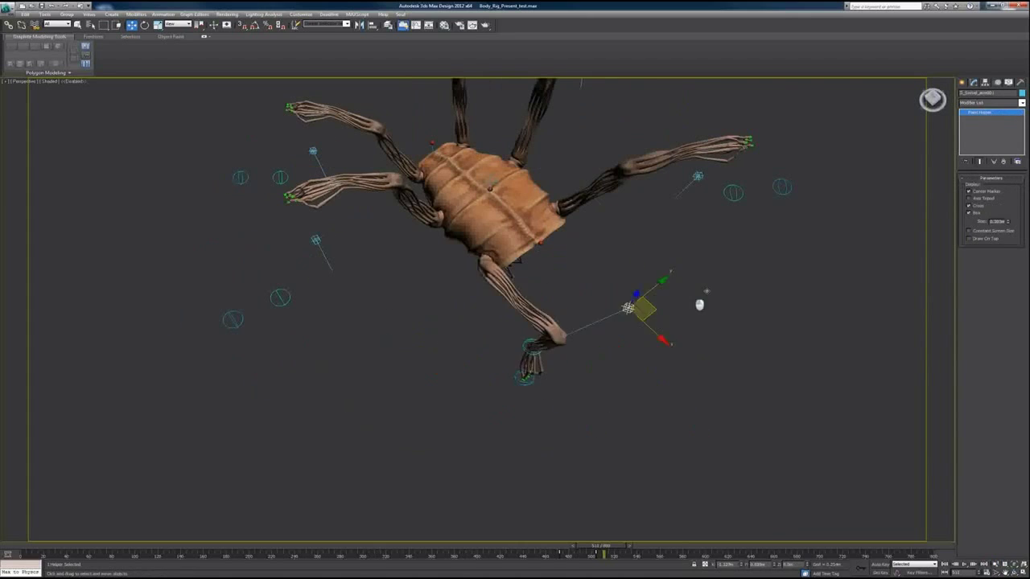
- Rotate a finger bone upward and bend it further at its tip joint
{"action": "middle_click_drag", "start_coordinate": [485, 383], "coordinate": [501, 384], "text": "alt"}
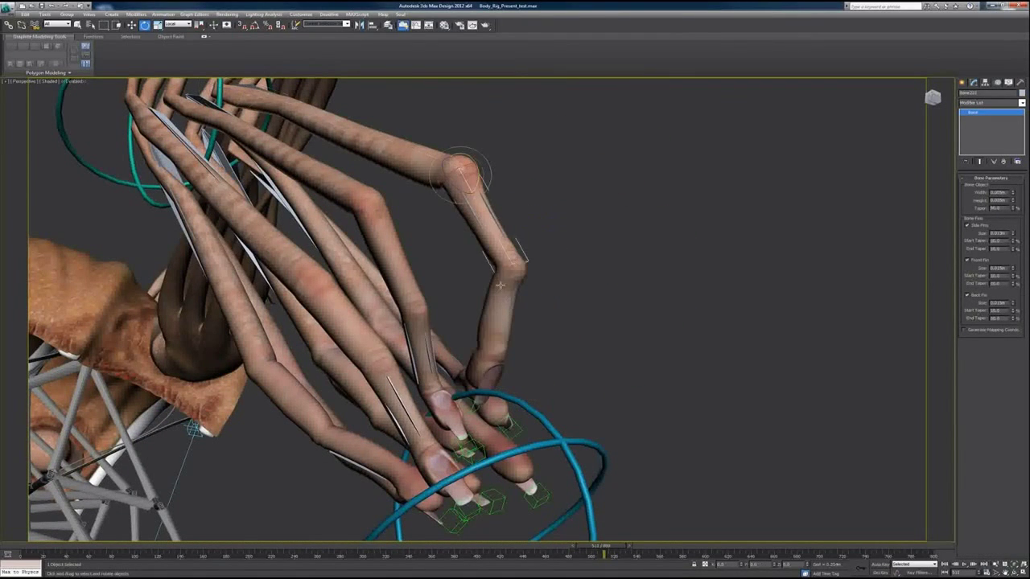
{"action": "left_click_drag", "start_coordinate": [522, 226], "coordinate": [473, 147]}
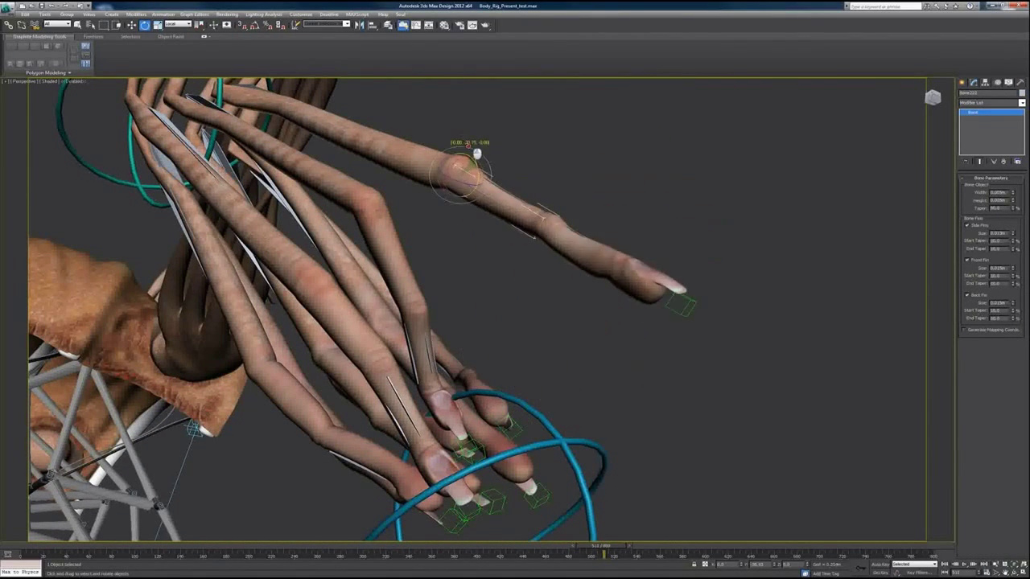
{"action": "left_click_drag", "start_coordinate": [574, 248], "coordinate": [607, 328]}
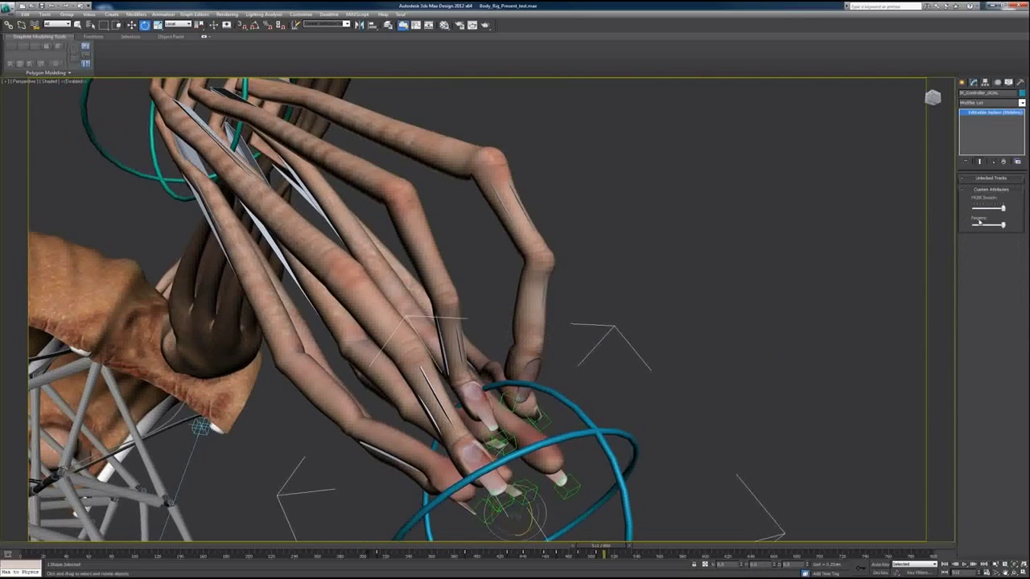
- Select IK_Controller_GOAL and drag its Fingers slider to the maximum to close the hand
{"action": "mouse_move", "coordinate": [563, 310]}
{"action": "middle_mouse_down", "text": "alt"}
{"action": "mouse_move", "coordinate": [486, 345]}
{"action": "mouse_move", "coordinate": [515, 346]}
{"action": "middle_mouse_up", "text": "alt"}
{"action": "mouse_move", "coordinate": [974, 224]}
{"action": "left_mouse_down"}
{"action": "mouse_move", "coordinate": [978, 235]}
{"action": "mouse_move", "coordinate": [1004, 236]}
{"action": "left_mouse_up"}
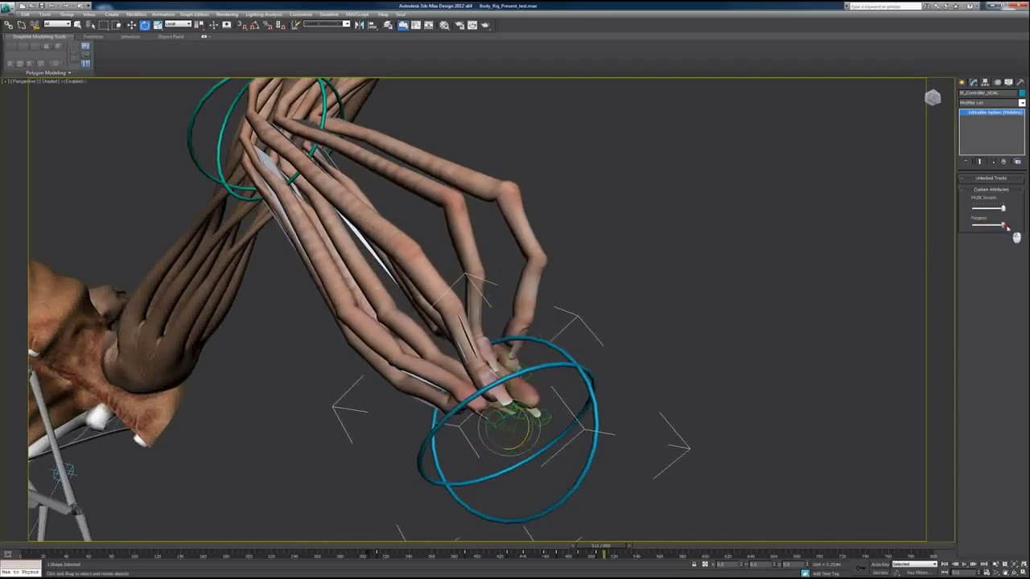
{"action": "mouse_move", "coordinate": [515, 346]}
{"action": "middle_mouse_down", "text": "alt"}
{"action": "mouse_move", "coordinate": [477, 324]}
{"action": "mouse_move", "coordinate": [515, 265]}
{"action": "mouse_move", "coordinate": [467, 258]}
{"action": "mouse_move", "coordinate": [501, 270]}
{"action": "middle_mouse_up", "text": "alt"}
{"action": "scroll", "coordinate": [477, 325], "scroll_direction": "up", "scroll_amount": 5}
{"action": "scroll", "coordinate": [467, 258], "scroll_direction": "down", "scroll_amount": 5}
{"action": "right_click", "coordinate": [455, 251]}
{"action": "mouse_move", "coordinate": [604, 194]}
{"action": "middle_mouse_down", "text": "alt"}
{"action": "mouse_move", "coordinate": [578, 181]}
{"action": "mouse_move", "coordinate": [594, 207]}
{"action": "mouse_move", "coordinate": [640, 228]}
{"action": "middle_mouse_up", "text": "alt"}
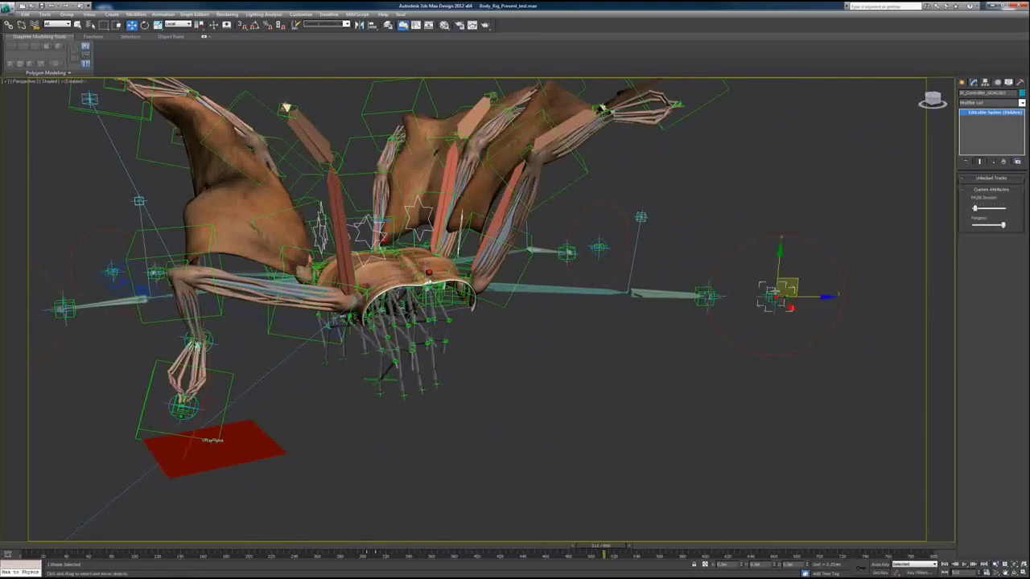
- Orbit the creature rig and scrub through its walk animation
{"action": "right_click", "coordinate": [747, 317]}
{"action": "left_click", "coordinate": [728, 330]}
{"action": "middle_click_drag", "start_coordinate": [748, 249], "coordinate": [587, 326], "text": "alt"}
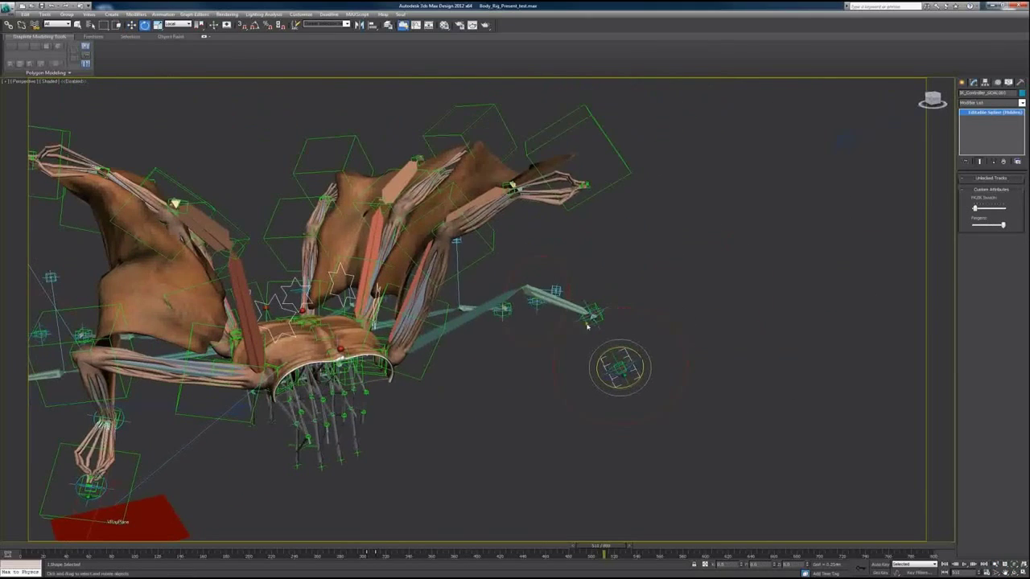
{"action": "middle_click_drag", "start_coordinate": [510, 186], "coordinate": [482, 390], "text": "alt"}
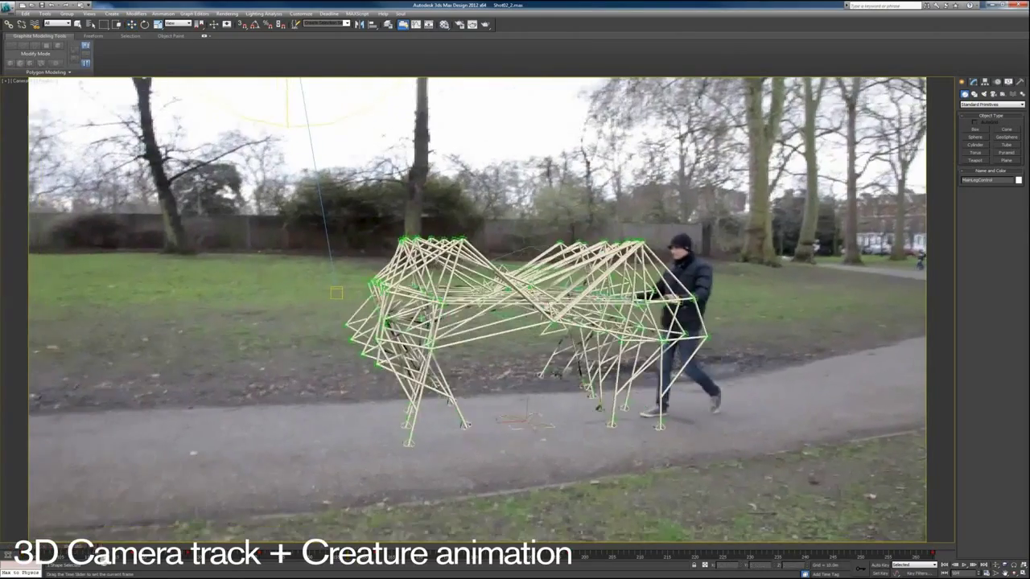
{"action": "left_click_drag", "start_coordinate": [88, 558], "coordinate": [306, 563]}
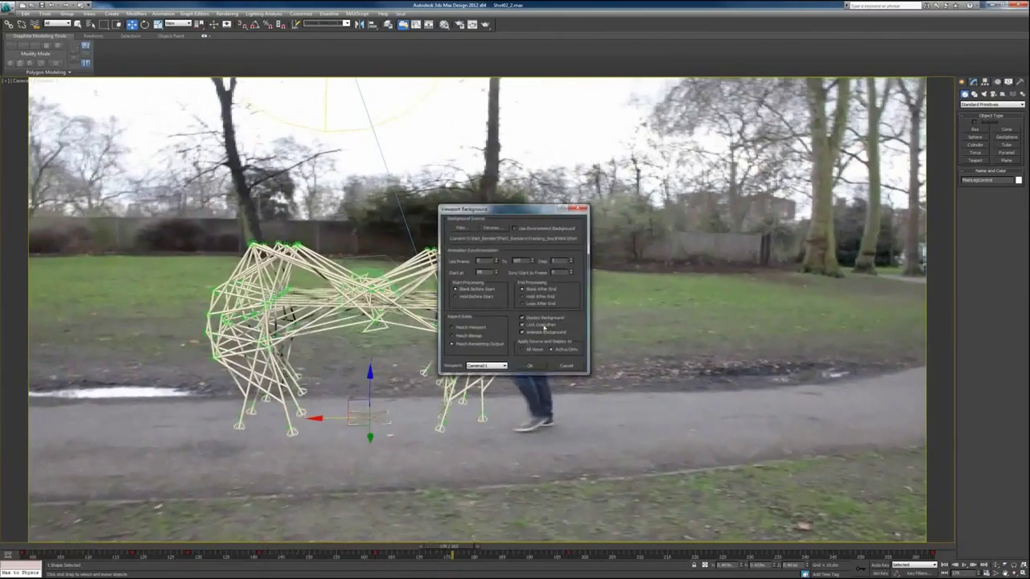
- Turn off the viewport background footage and play the walk animation
{"action": "left_click", "coordinate": [523, 318]}
{"action": "left_click", "coordinate": [530, 365]}
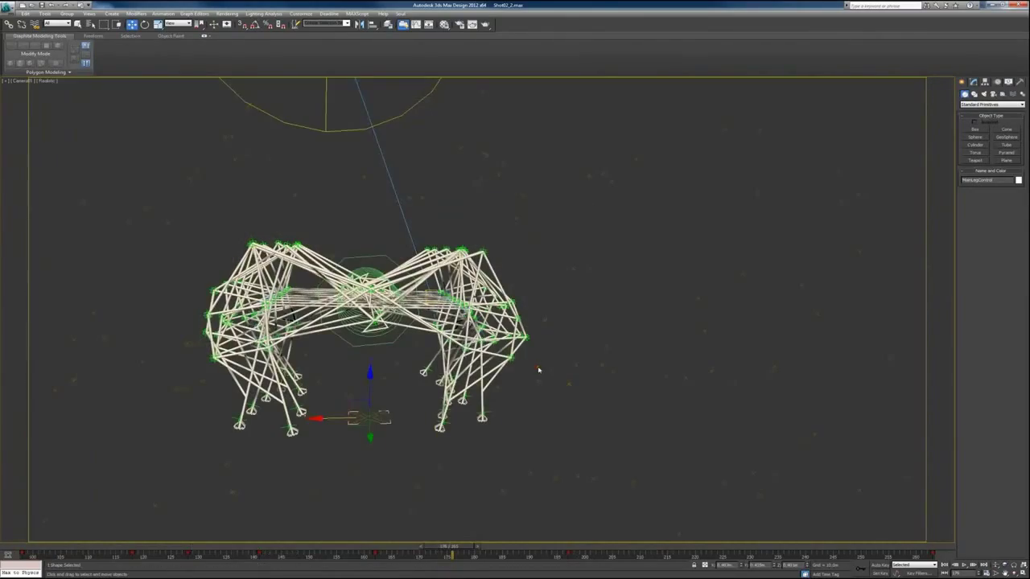
{"action": "key", "text": "slash"}
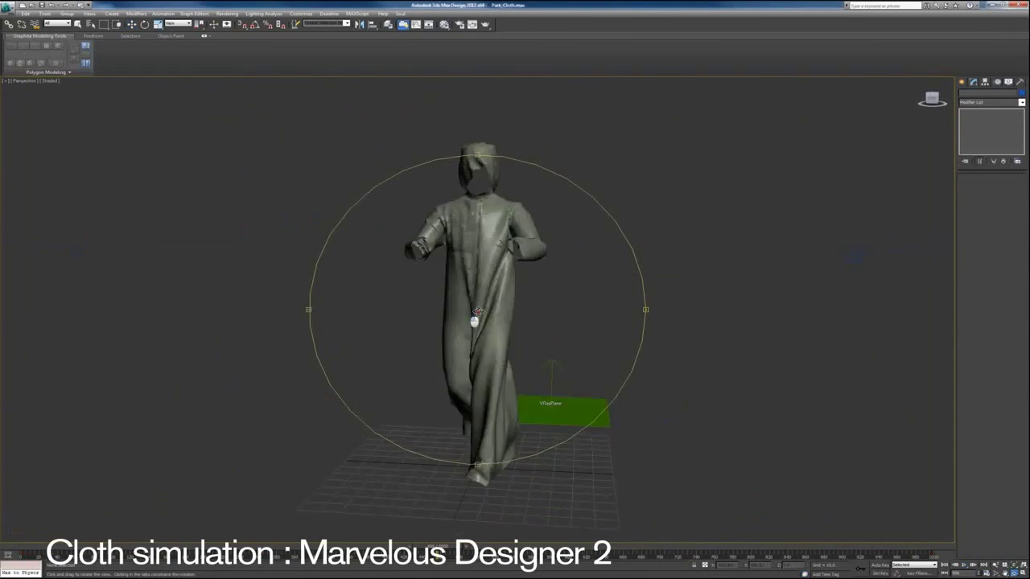
- Orbit the cloth figure and open the VRayPlane's V-Ray object properties
{"action": "middle_click_drag", "start_coordinate": [485, 307], "coordinate": [443, 321], "text": "alt"}
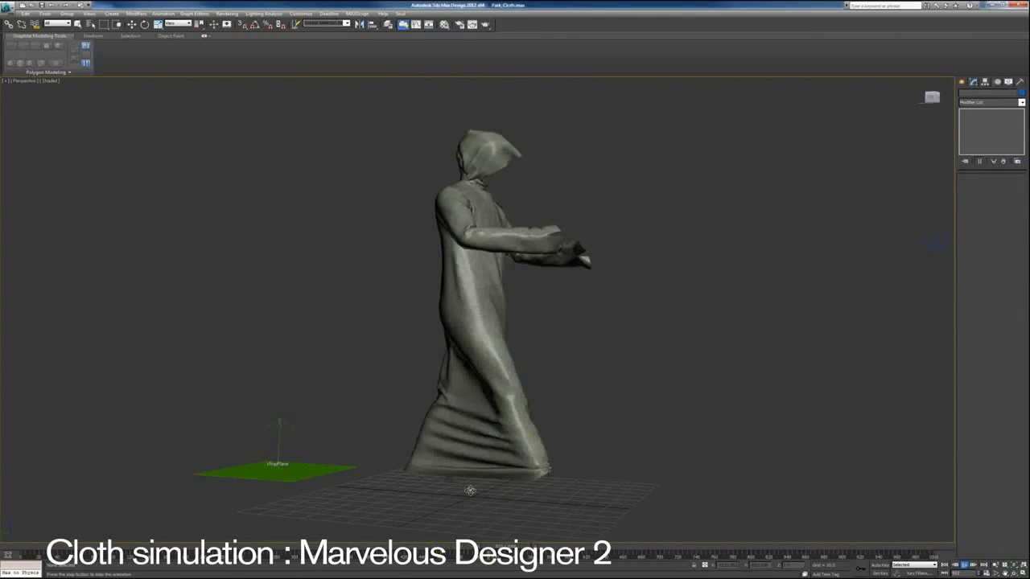
{"action": "middle_click_drag", "start_coordinate": [442, 321], "coordinate": [445, 299], "text": "alt"}
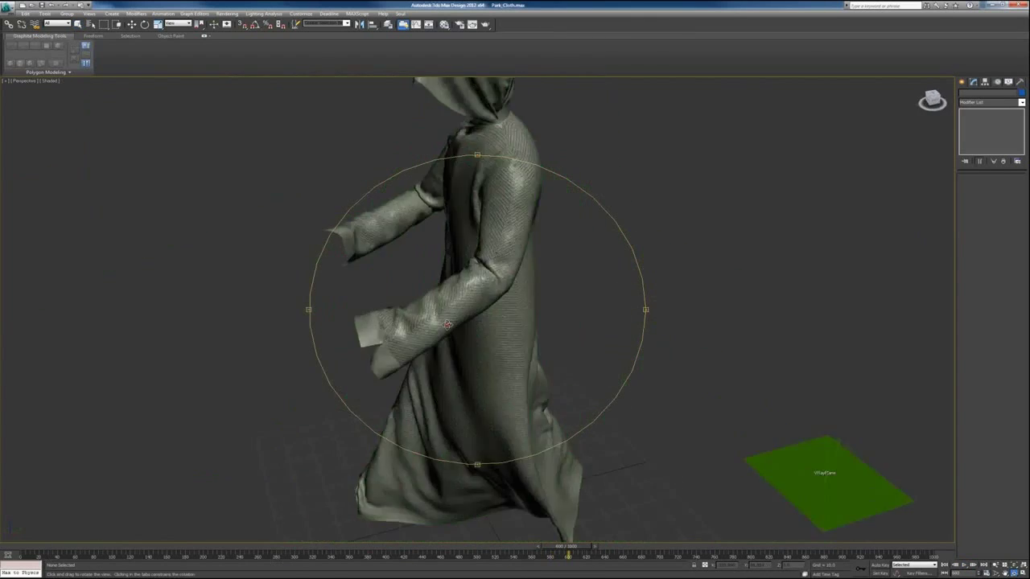
{"action": "right_click", "coordinate": [633, 377]}
{"action": "left_click", "coordinate": [635, 427]}
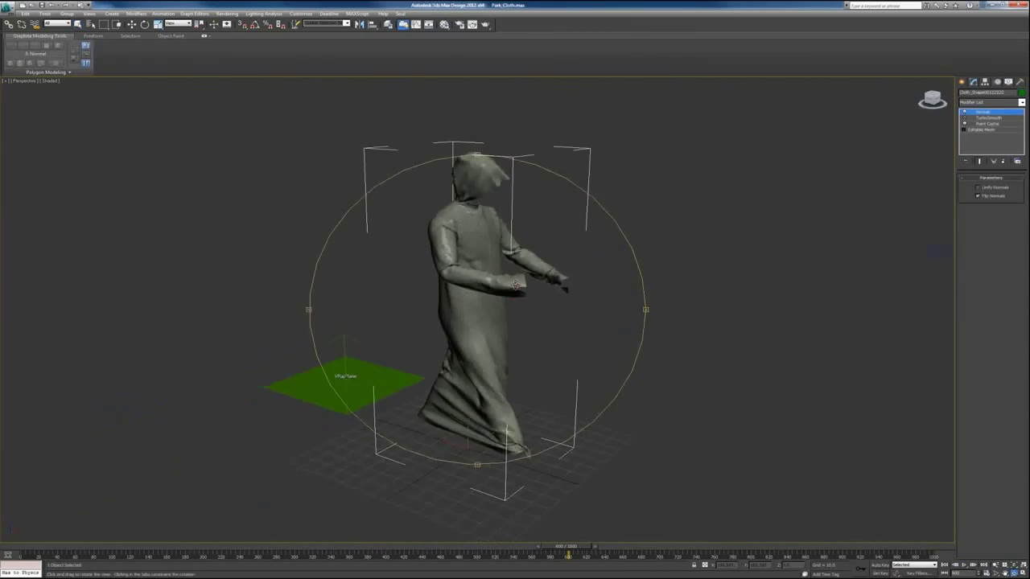
- Scrub to a later cloth frame, then open Render Setup at the V-Ray image sampler
{"action": "middle_click_drag", "start_coordinate": [445, 306], "coordinate": [456, 318], "text": "alt"}
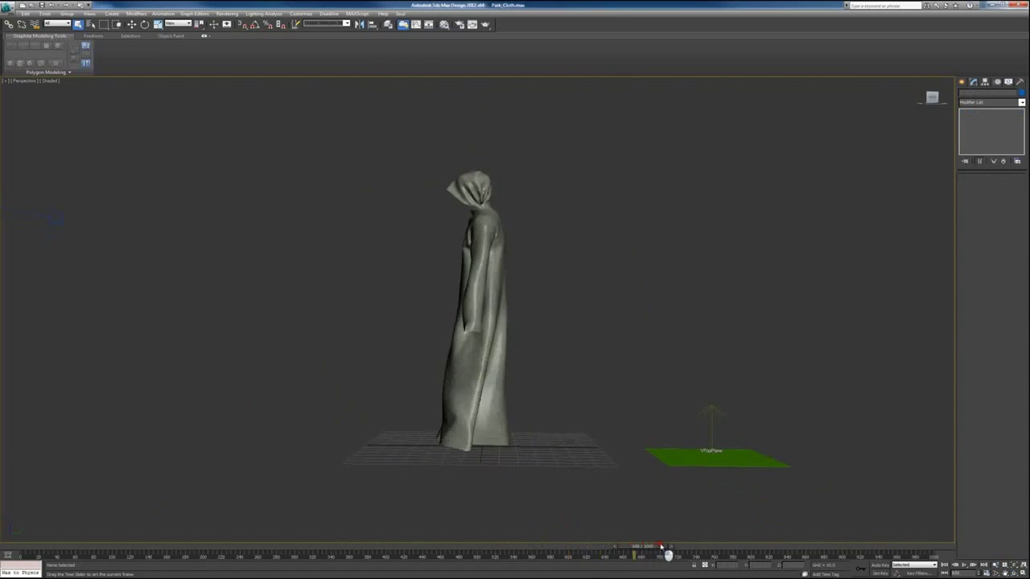
{"action": "left_click_drag", "start_coordinate": [156, 557], "coordinate": [173, 557]}
{"action": "middle_click_drag", "start_coordinate": [241, 322], "coordinate": [427, 354], "text": "alt"}
{"action": "scroll", "coordinate": [427, 354], "scroll_direction": "up", "scroll_amount": 5}
{"action": "scroll", "coordinate": [428, 354], "scroll_direction": "down", "scroll_amount": 5}
{"action": "scroll", "coordinate": [428, 354], "scroll_direction": "up", "scroll_amount": 3}
{"action": "key", "text": "F10"}
{"action": "left_click", "coordinate": [277, 153]}
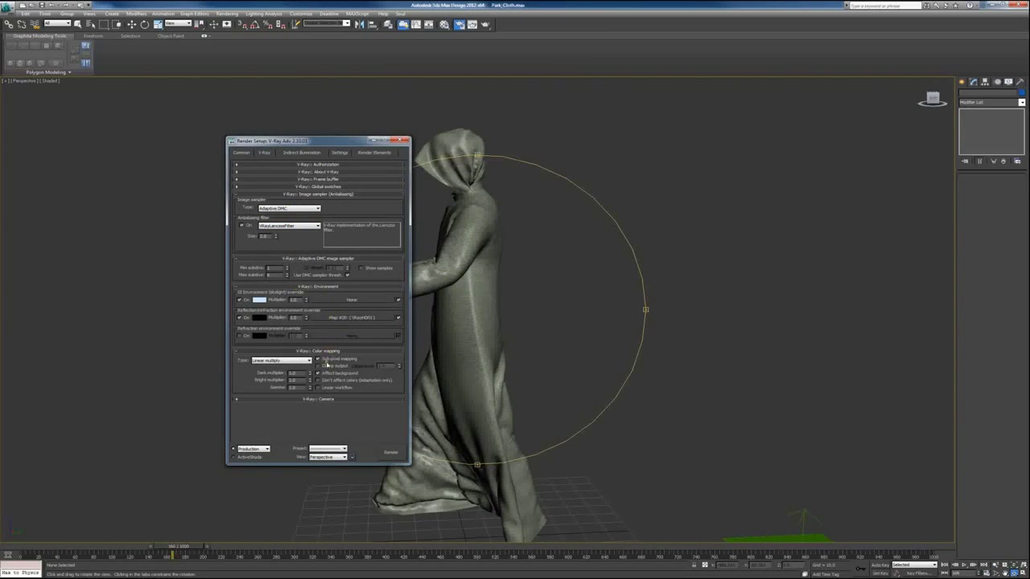
- Review the Indirect illumination and Settings pages, then return to the Common render settings
{"action": "left_click", "coordinate": [285, 152]}
{"action": "scroll", "coordinate": [393, 298], "scroll_direction": "down", "scroll_amount": 2}
{"action": "scroll", "coordinate": [393, 299], "scroll_direction": "down", "scroll_amount": 3}
{"action": "left_click", "coordinate": [339, 152]}
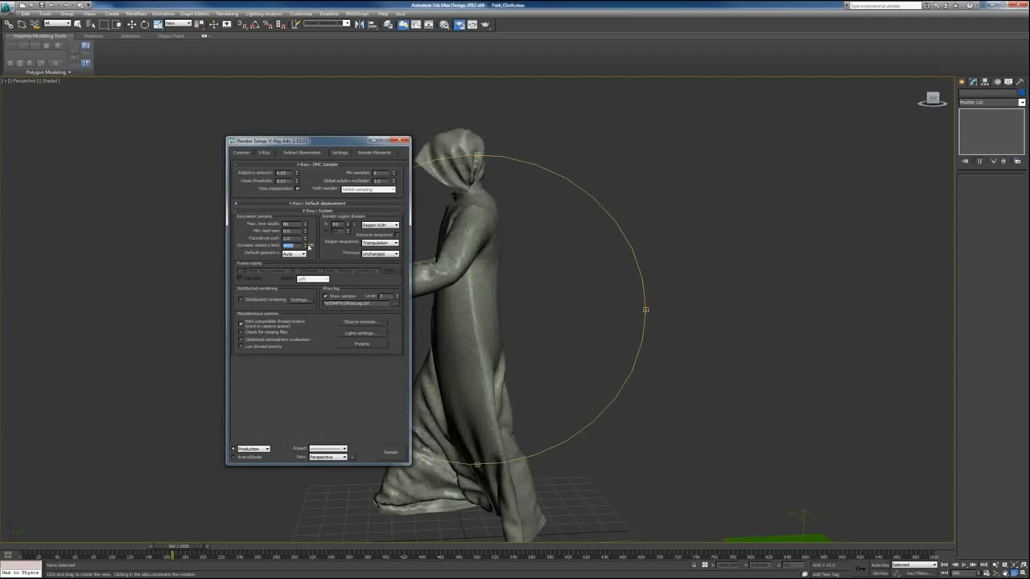
{"action": "left_click", "coordinate": [264, 153]}
{"action": "left_click", "coordinate": [243, 153]}
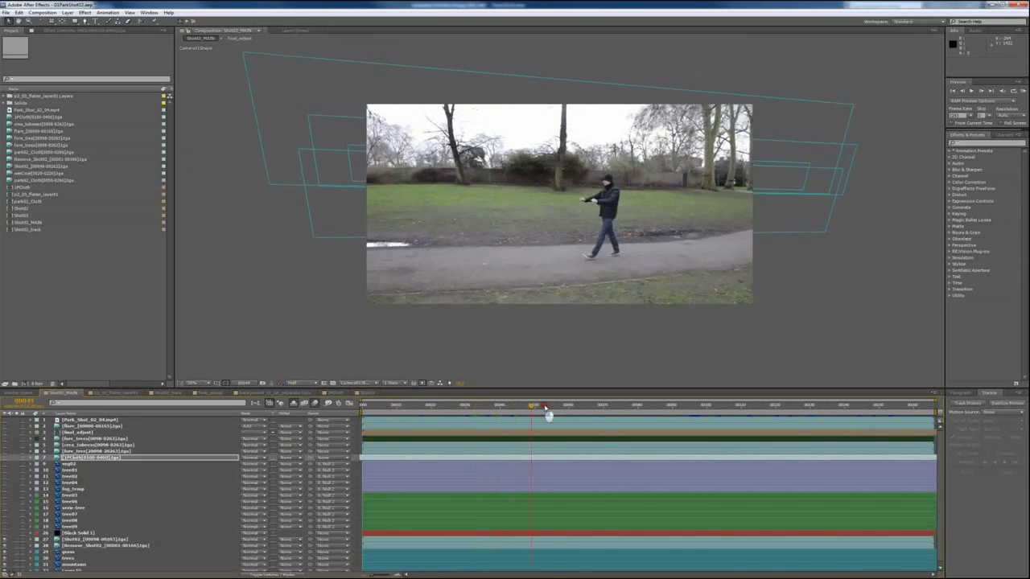
- Select the 1PCloth layer and scrub back and forth through the park shot
{"action": "mouse_move", "coordinate": [548, 415]}
{"action": "left_mouse_down"}
{"action": "mouse_move", "coordinate": [490, 409]}
{"action": "mouse_move", "coordinate": [824, 407]}
{"action": "mouse_move", "coordinate": [455, 423]}
{"action": "mouse_move", "coordinate": [530, 425]}
{"action": "left_mouse_up"}
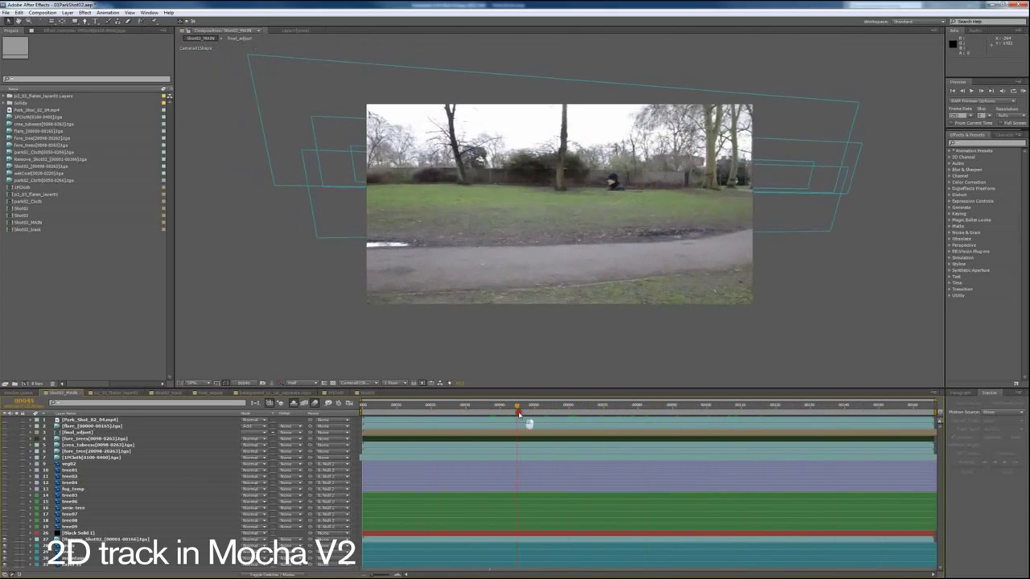
{"action": "left_click", "coordinate": [71, 457]}
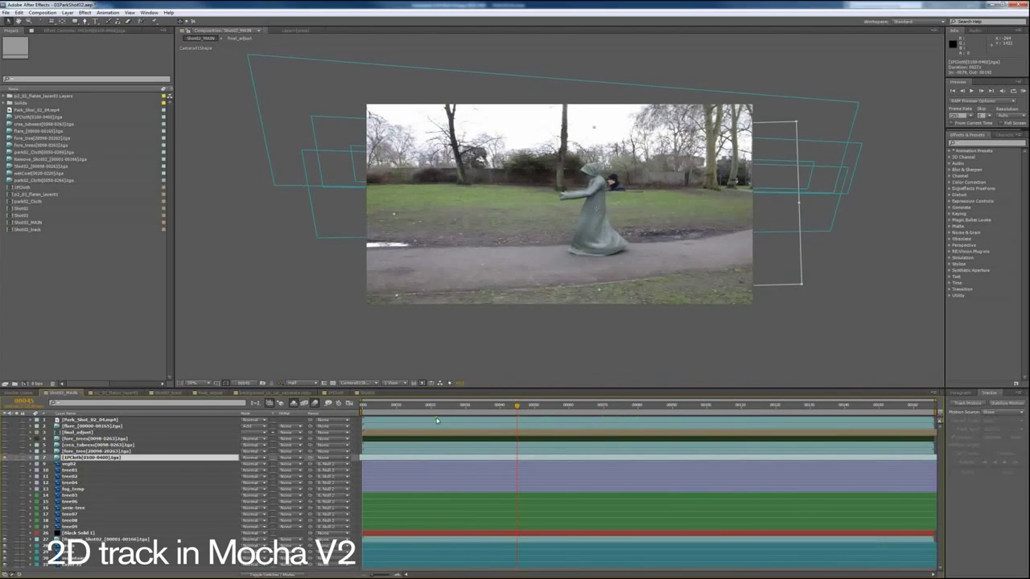
{"action": "left_click_drag", "start_coordinate": [553, 408], "coordinate": [687, 410]}
- Show the crea_tubeess layer, RAM-preview the composite, then make Black Solid visible over the sky
{"action": "left_click", "coordinate": [19, 447]}
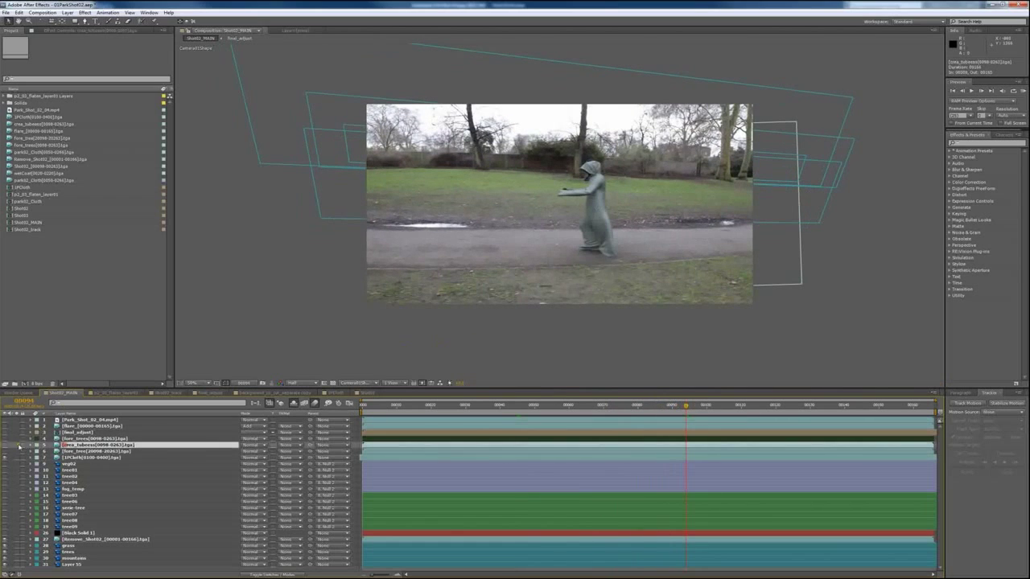
{"action": "left_click", "coordinate": [5, 446]}
{"action": "key", "text": "KP_0"}
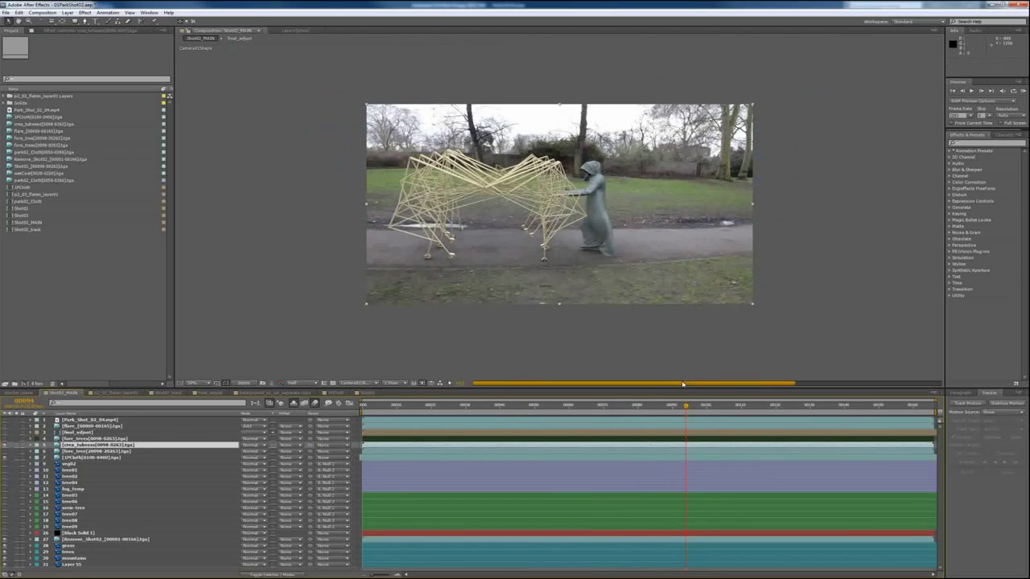
{"action": "left_click", "coordinate": [706, 406]}
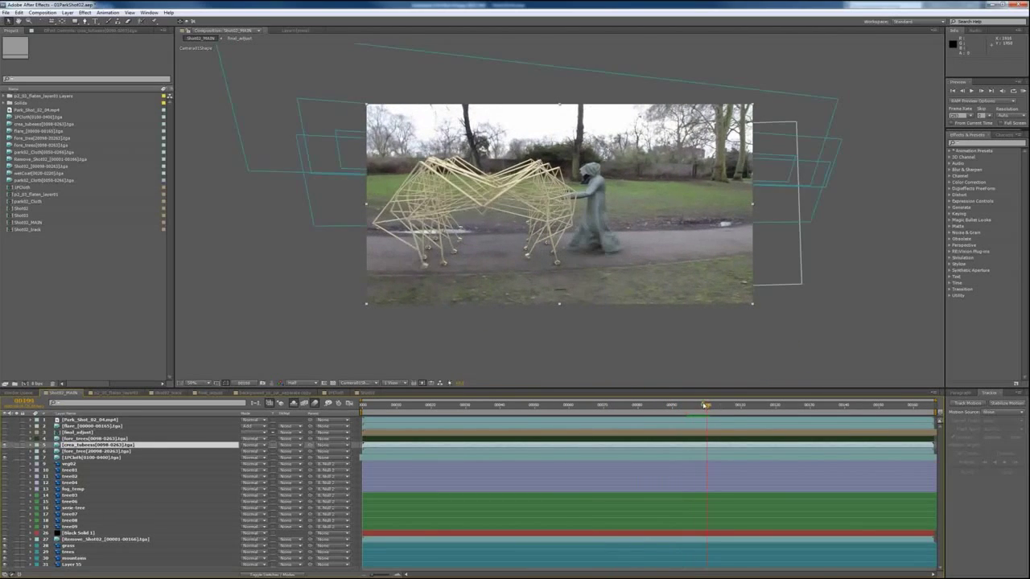
{"action": "left_click_drag", "start_coordinate": [709, 415], "coordinate": [697, 415]}
{"action": "left_click", "coordinate": [5, 533]}
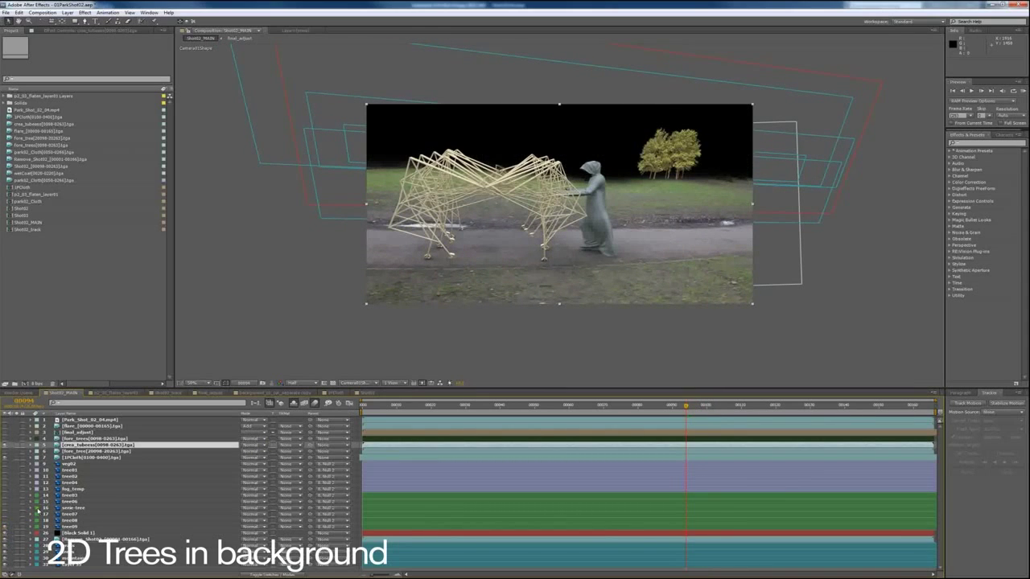
- Turn on the blue sky and 2D background tree layers behind the park footage
{"action": "left_click", "coordinate": [4, 535]}
{"action": "left_click", "coordinate": [288, 539]}
{"action": "left_click", "coordinate": [292, 519]}
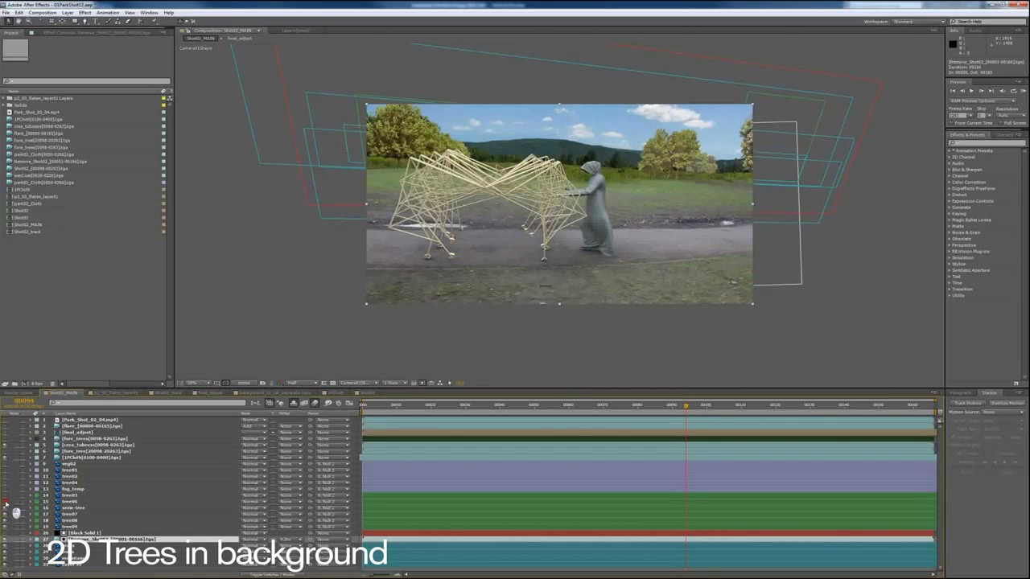
{"action": "left_click", "coordinate": [5, 507]}
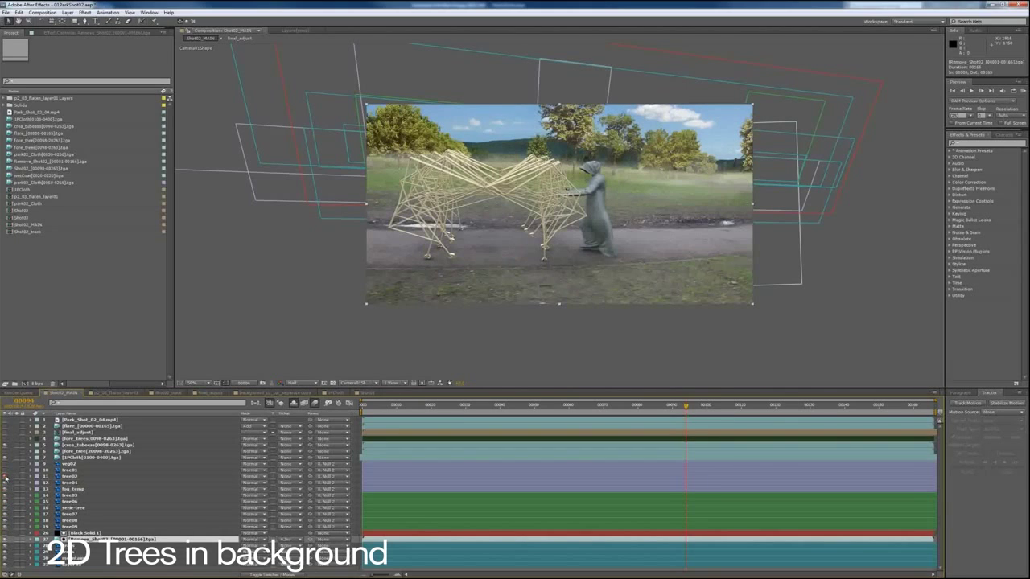
- Turn on the foreground 3D trees and one more layer, then RAM-preview the park composite
{"action": "left_click", "coordinate": [5, 438]}
{"action": "left_click", "coordinate": [4, 439]}
{"action": "left_click", "coordinate": [5, 439]}
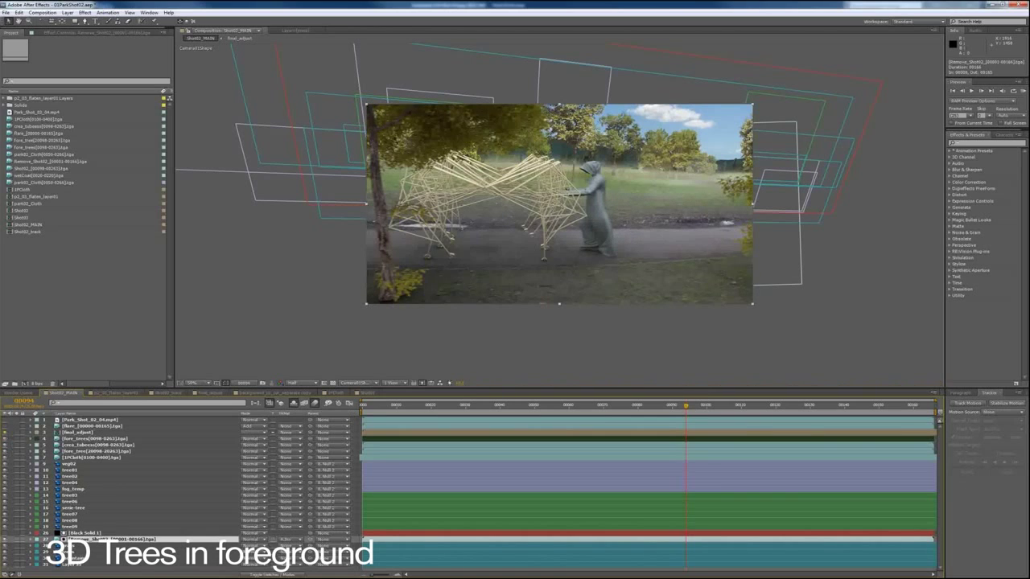
{"action": "left_click", "coordinate": [5, 432]}
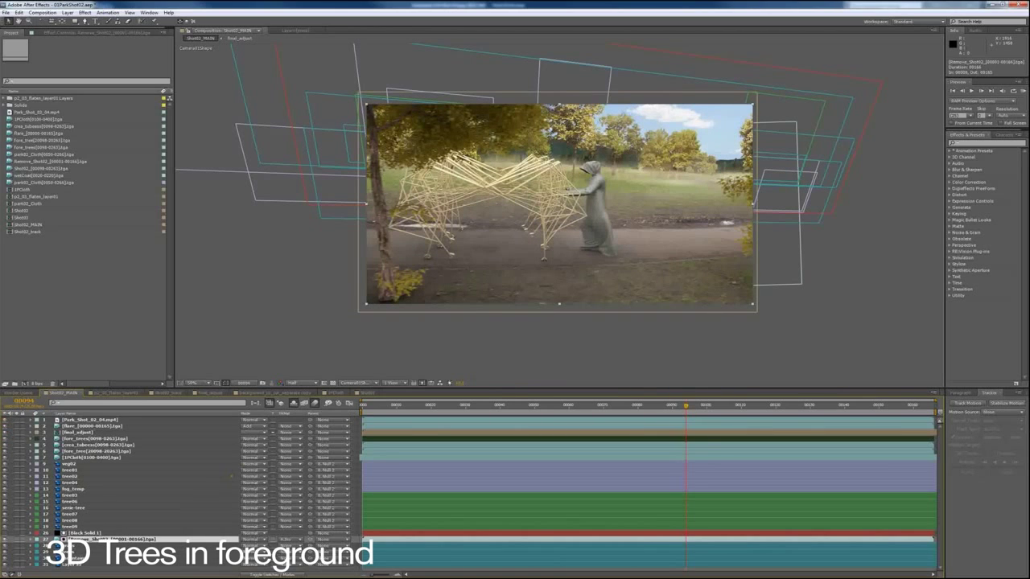
{"action": "key", "text": "KP_0"}
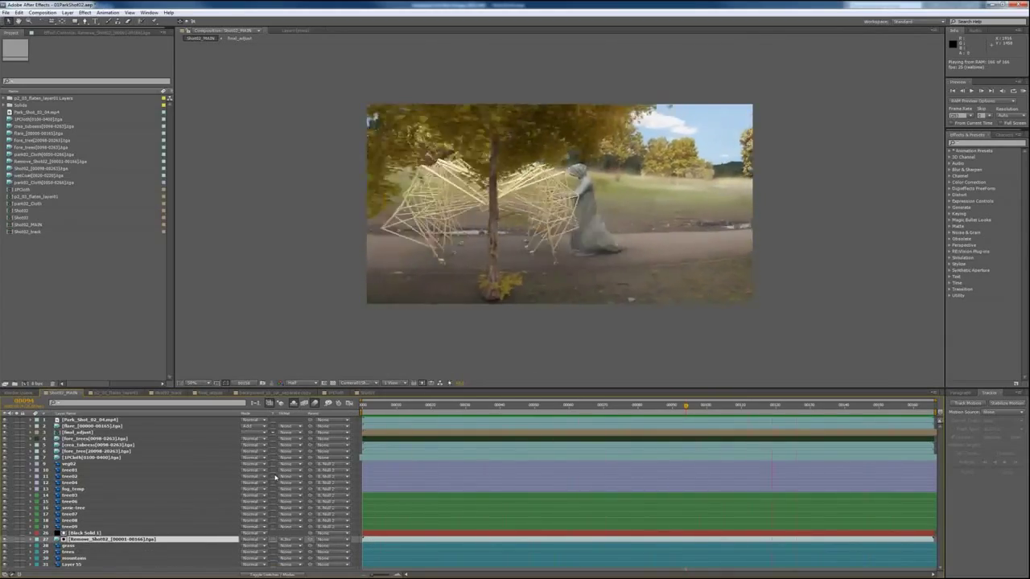
{"action": "left_click_drag", "start_coordinate": [671, 405], "coordinate": [662, 427]}
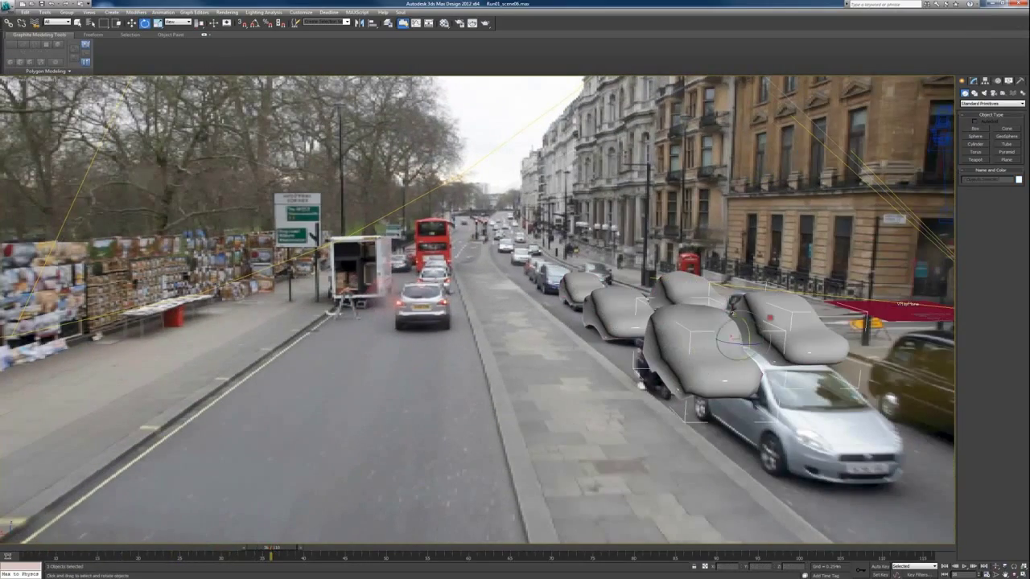
- Advance the London street shot and view the projected footage image in the car proxy's material
{"action": "left_click_drag", "start_coordinate": [272, 552], "coordinate": [461, 552]}
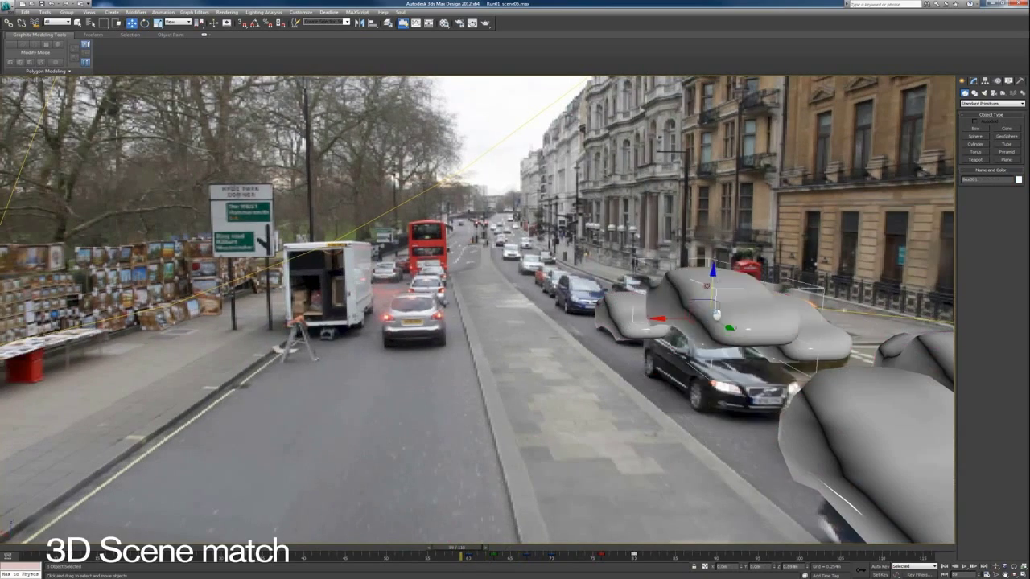
{"action": "key", "text": "m"}
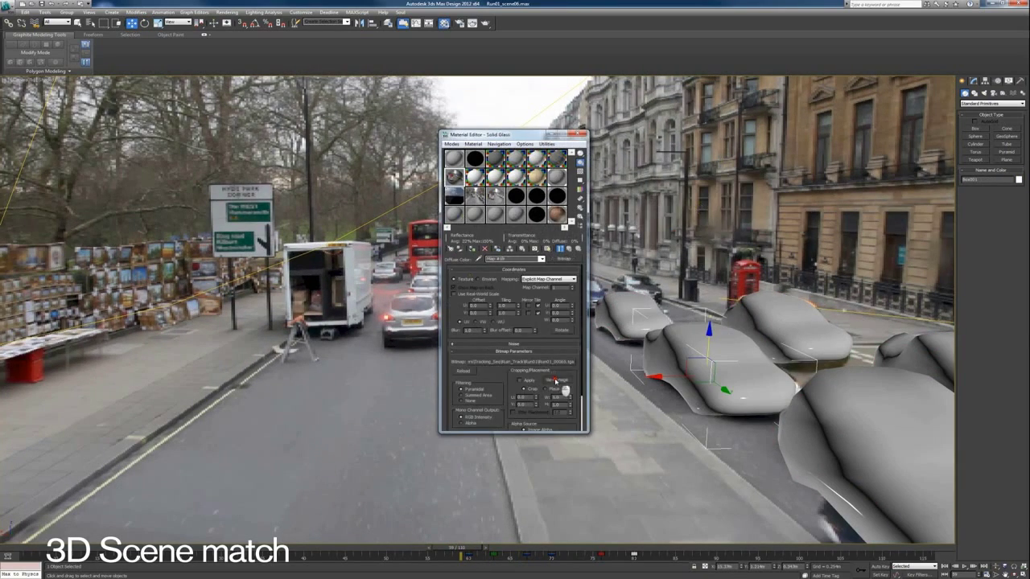
{"action": "left_click", "coordinate": [557, 381]}
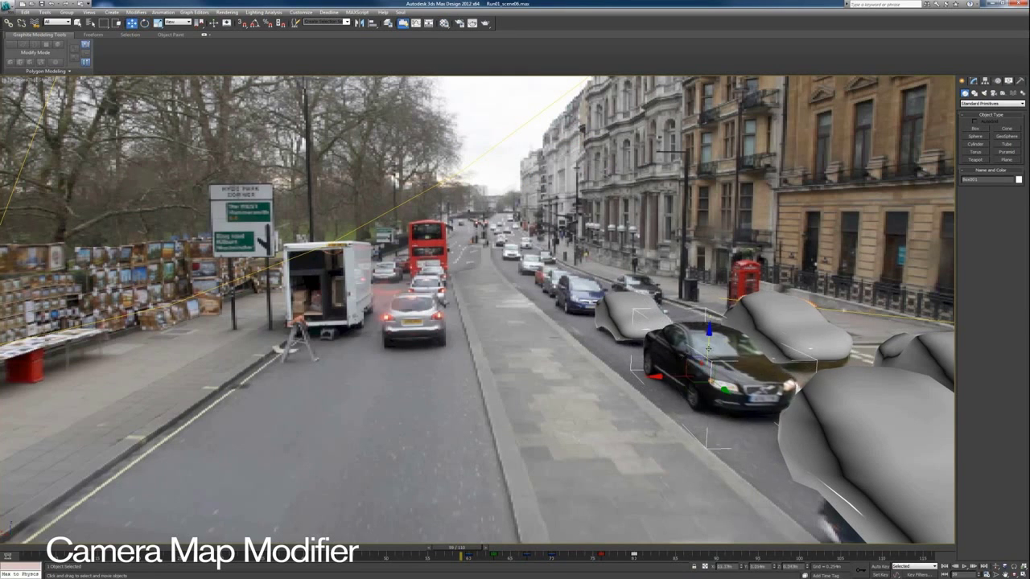
{"action": "left_click_drag", "start_coordinate": [464, 549], "coordinate": [72, 554]}
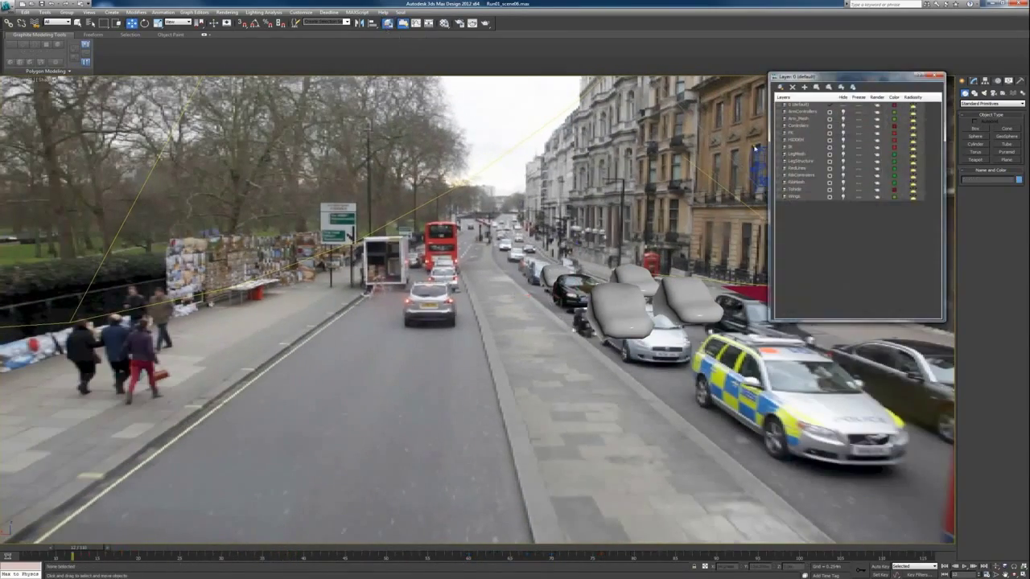
- Unhide the creature layers in the Layer Manager and close the layer list
{"action": "left_click_drag", "start_coordinate": [853, 76], "coordinate": [420, 112]}
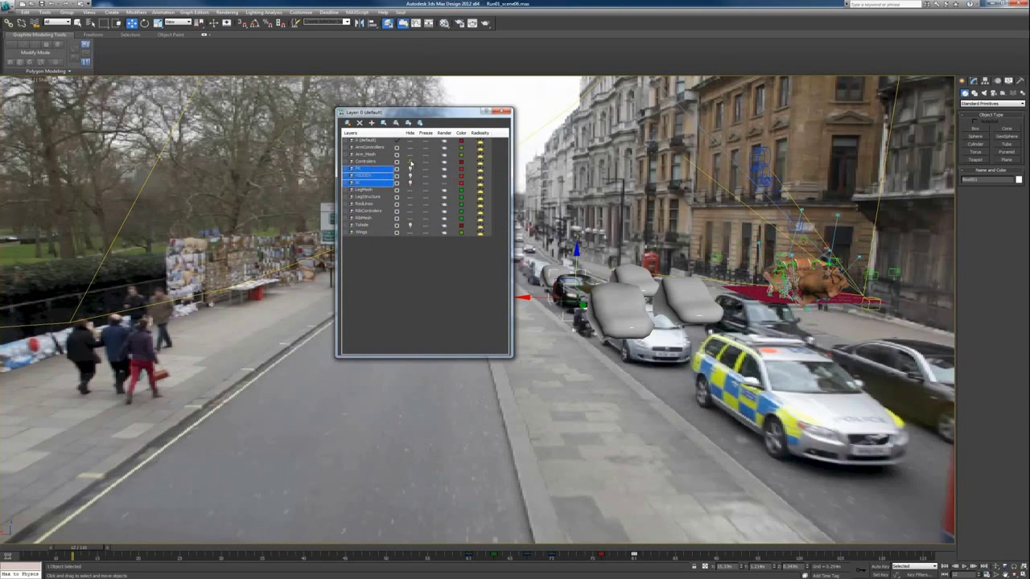
{"action": "left_click", "coordinate": [503, 111]}
{"action": "left_click", "coordinate": [107, 552]}
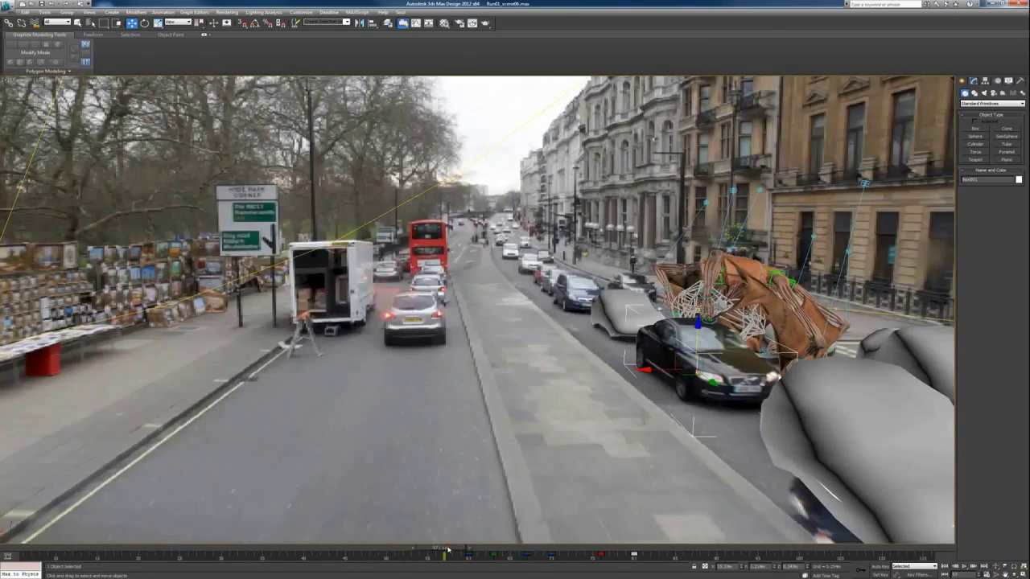
{"action": "left_click", "coordinate": [1005, 573]}
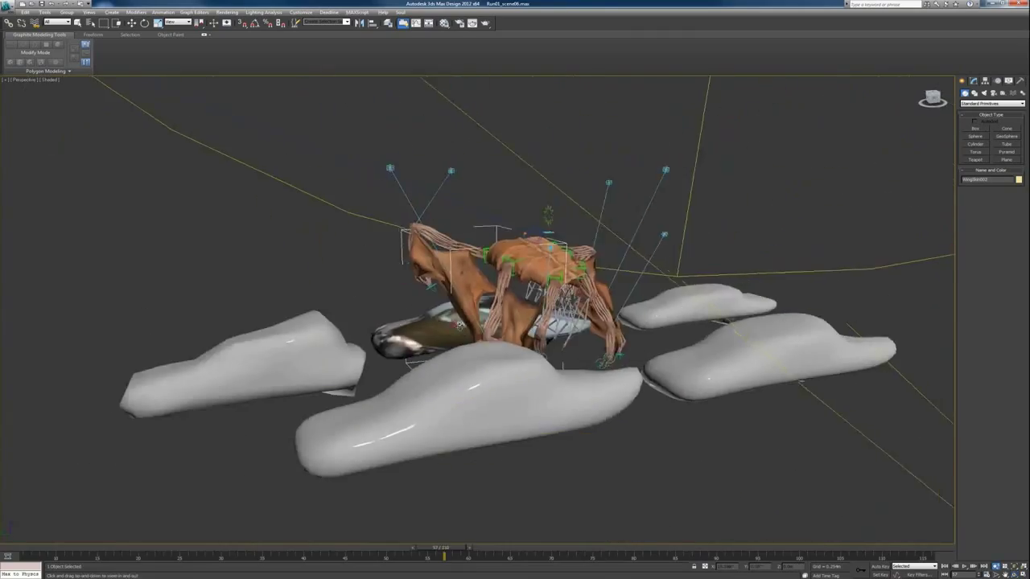
- Orbit the Perspective view around the creature crashing onto the black car from several sides
{"action": "mouse_move", "coordinate": [458, 324]}
{"action": "left_mouse_down"}
{"action": "mouse_move", "coordinate": [626, 301]}
{"action": "mouse_move", "coordinate": [507, 195]}
{"action": "left_mouse_up"}
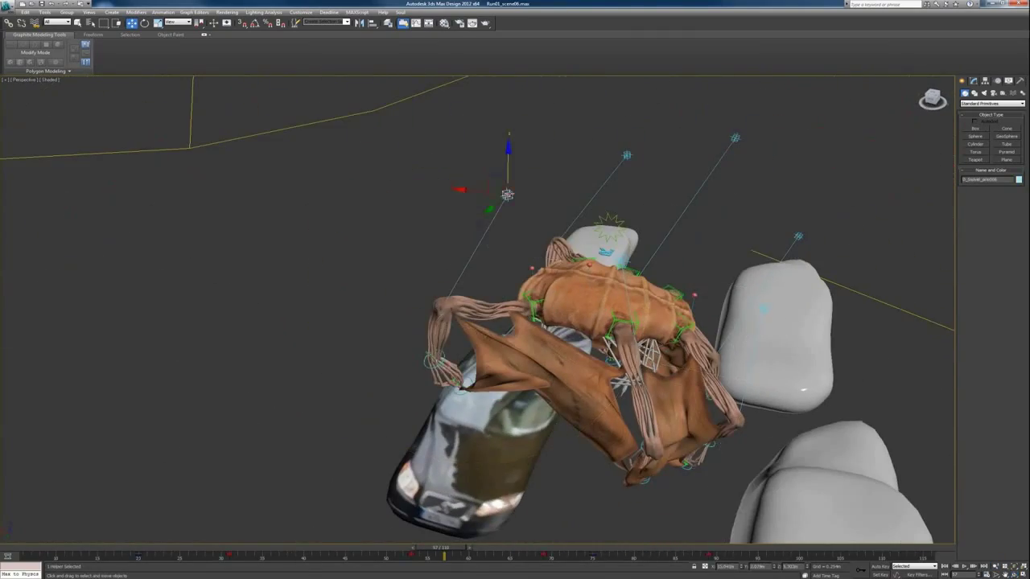
{"action": "middle_click_drag", "start_coordinate": [355, 191], "coordinate": [551, 199], "text": "alt"}
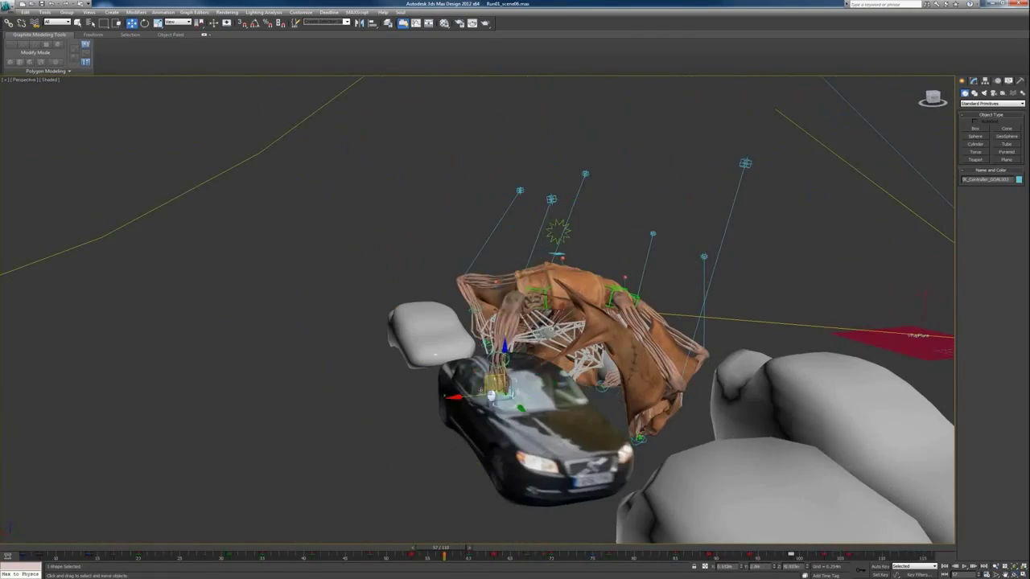
{"action": "middle_click_drag", "start_coordinate": [490, 396], "coordinate": [635, 294], "text": "alt"}
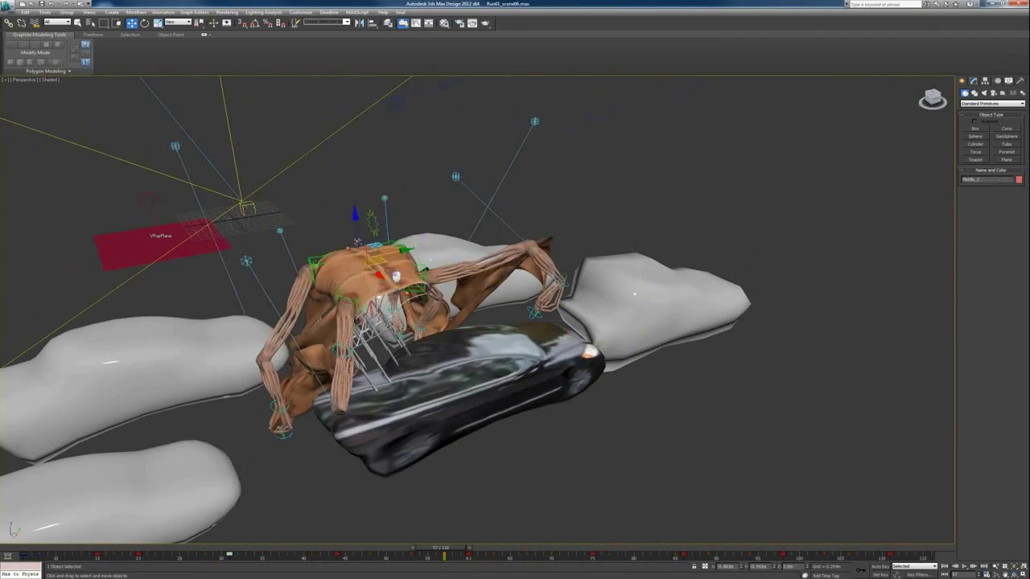
{"action": "mouse_move", "coordinate": [635, 294]}
{"action": "middle_mouse_down", "text": "alt"}
{"action": "mouse_move", "coordinate": [641, 268]}
{"action": "mouse_move", "coordinate": [366, 336]}
{"action": "middle_mouse_up", "text": "alt"}
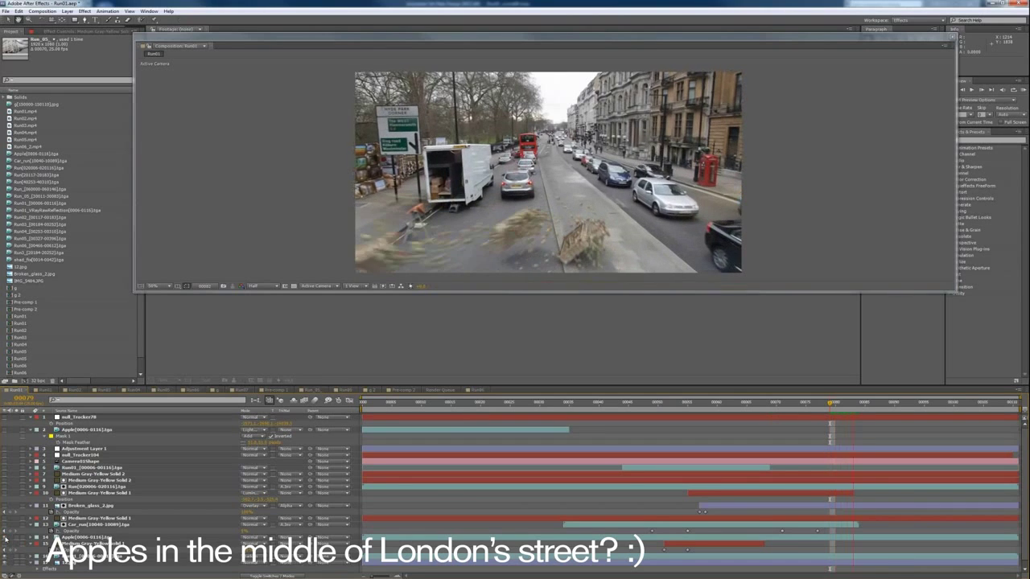
- Scrub and play the Run01 crash around frame 00071, zooming the viewer to 100%
{"action": "left_click_drag", "start_coordinate": [782, 402], "coordinate": [753, 404]}
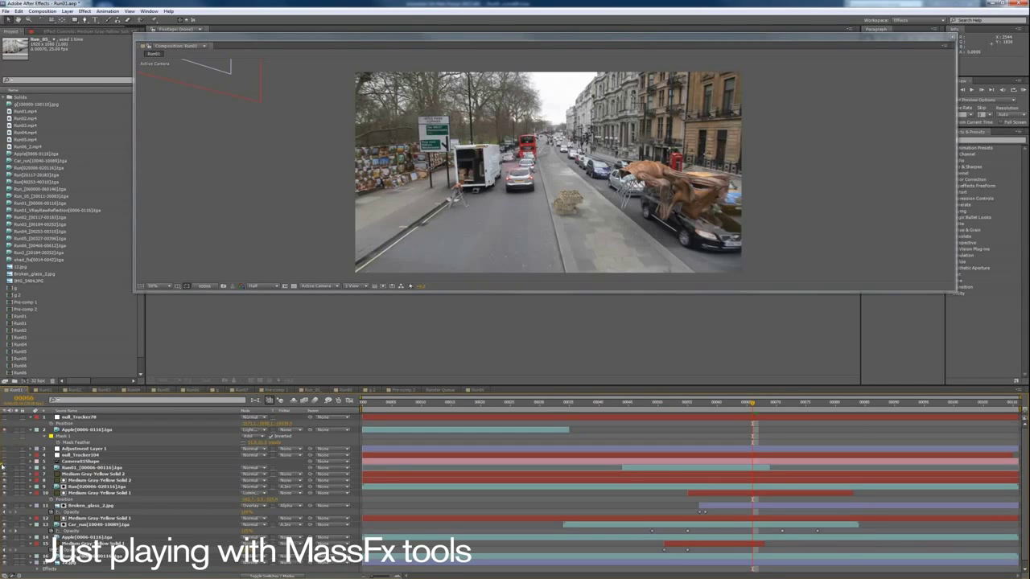
{"action": "key", "text": "space"}
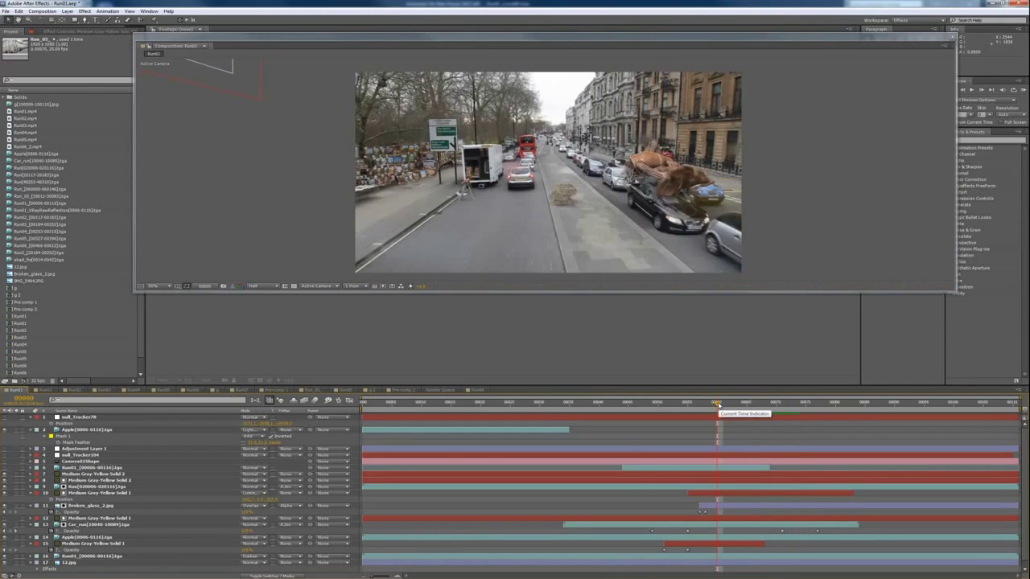
{"action": "key", "text": "space"}
{"action": "left_click_drag", "start_coordinate": [728, 407], "coordinate": [614, 410]}
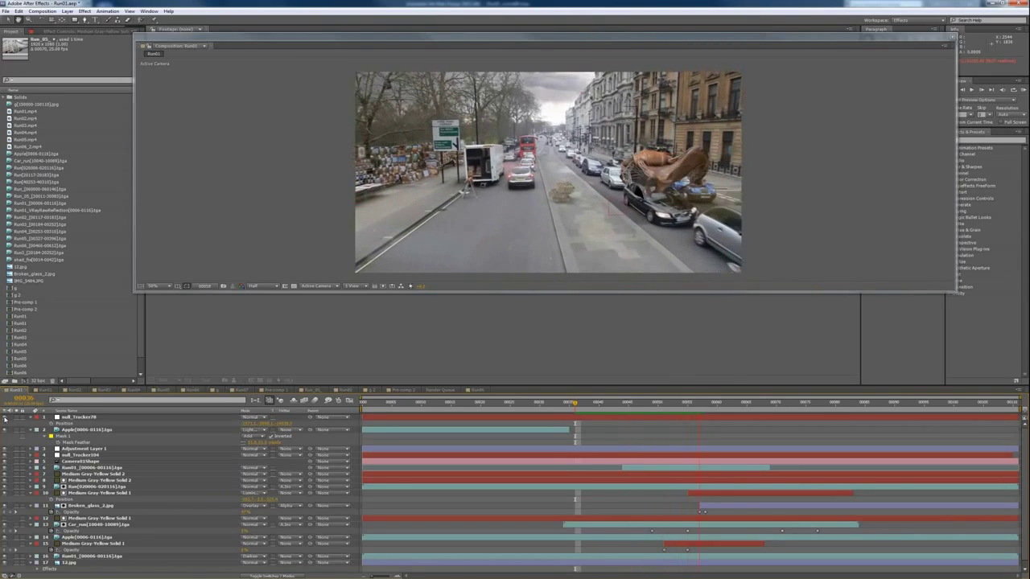
{"action": "left_click", "coordinate": [785, 403]}
{"action": "left_click_drag", "start_coordinate": [786, 403], "coordinate": [705, 419]}
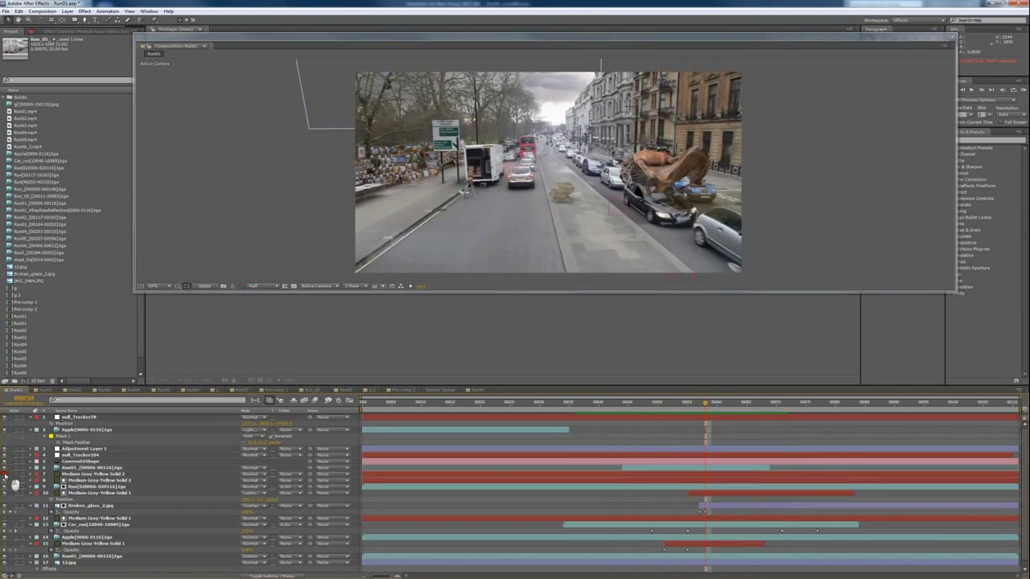
{"action": "left_click_drag", "start_coordinate": [712, 412], "coordinate": [717, 412]}
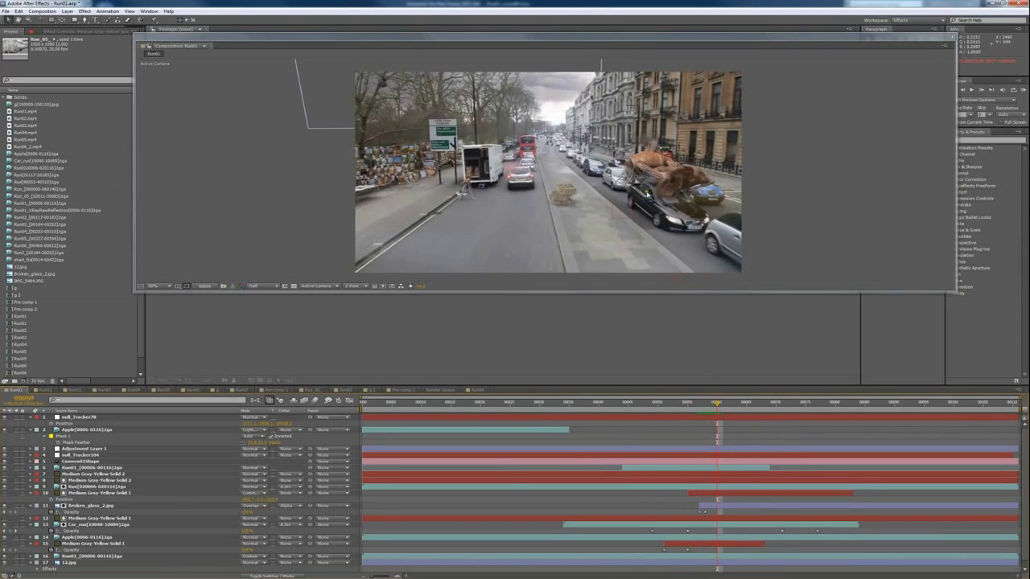
{"action": "scroll", "coordinate": [616, 179], "scroll_direction": "up", "scroll_amount": 2}
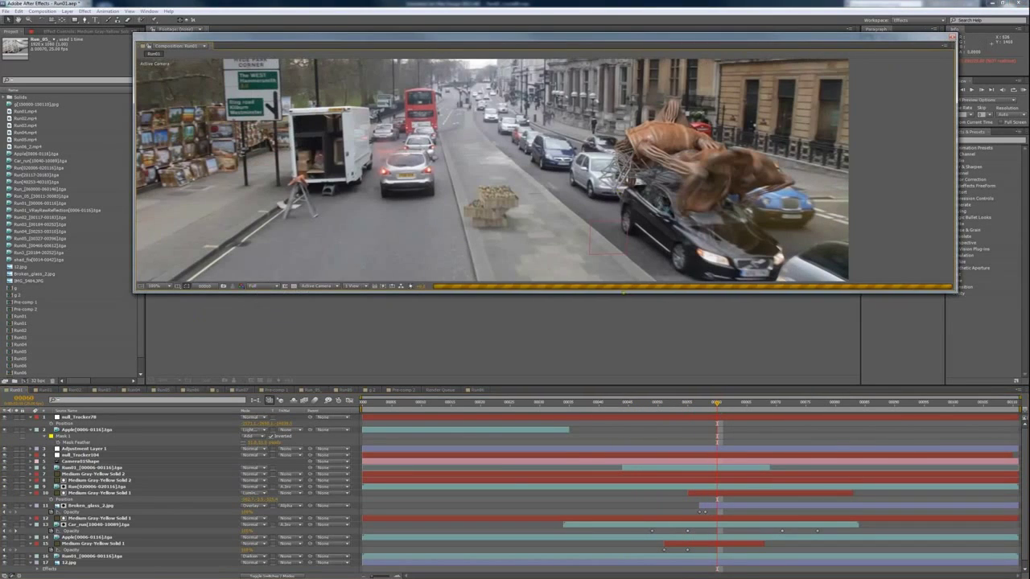
- Enlarge the Composition viewer and replay the crash from frame 00050 at full size
{"action": "left_click_drag", "start_coordinate": [622, 293], "coordinate": [622, 339]}
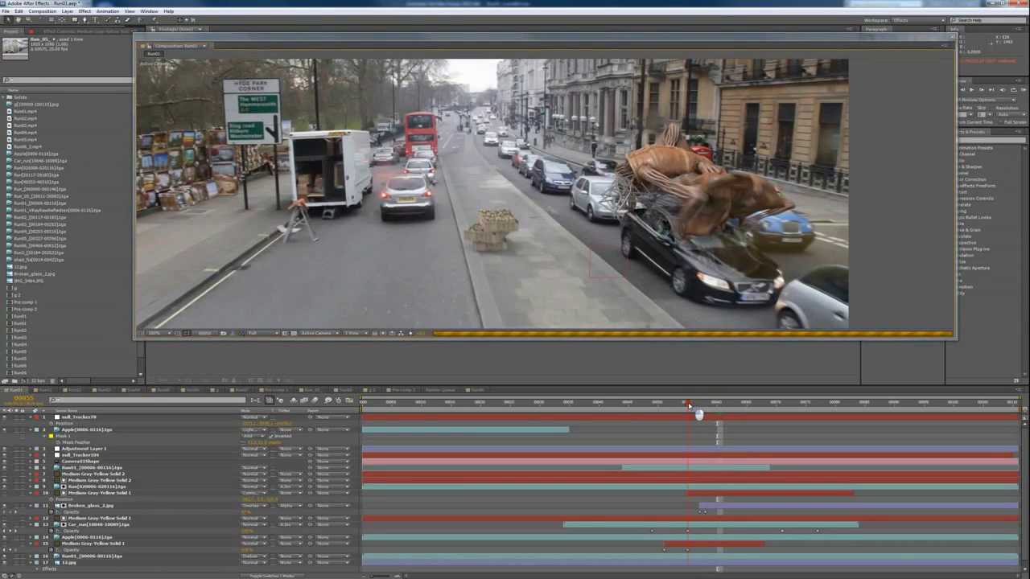
{"action": "key", "text": "Page_Down"}
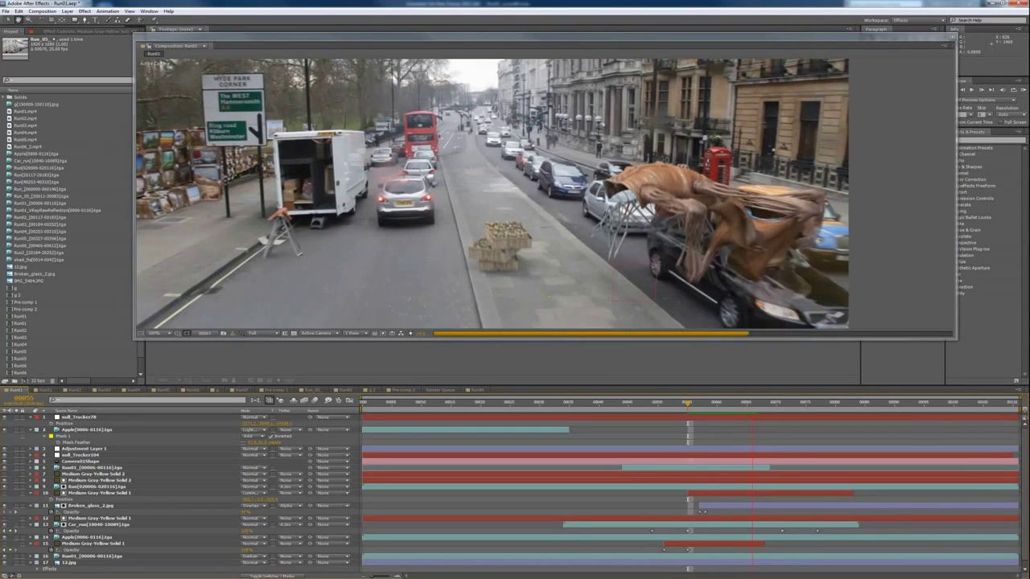
{"action": "left_click", "coordinate": [789, 406]}
{"action": "mouse_move", "coordinate": [788, 408]}
{"action": "left_mouse_down"}
{"action": "mouse_move", "coordinate": [694, 407]}
{"action": "mouse_move", "coordinate": [706, 408]}
{"action": "left_mouse_up"}
{"action": "key", "text": "space"}
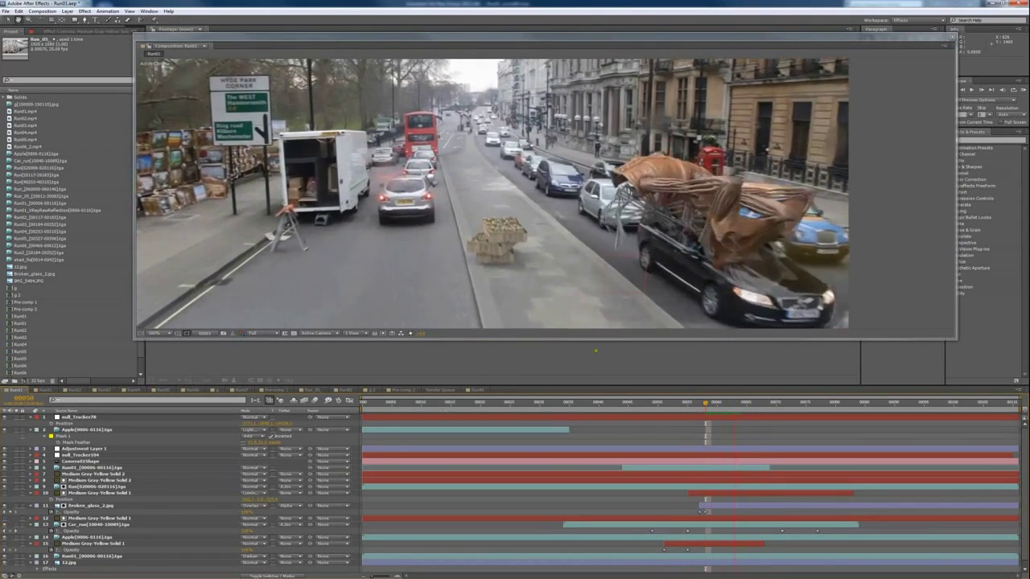